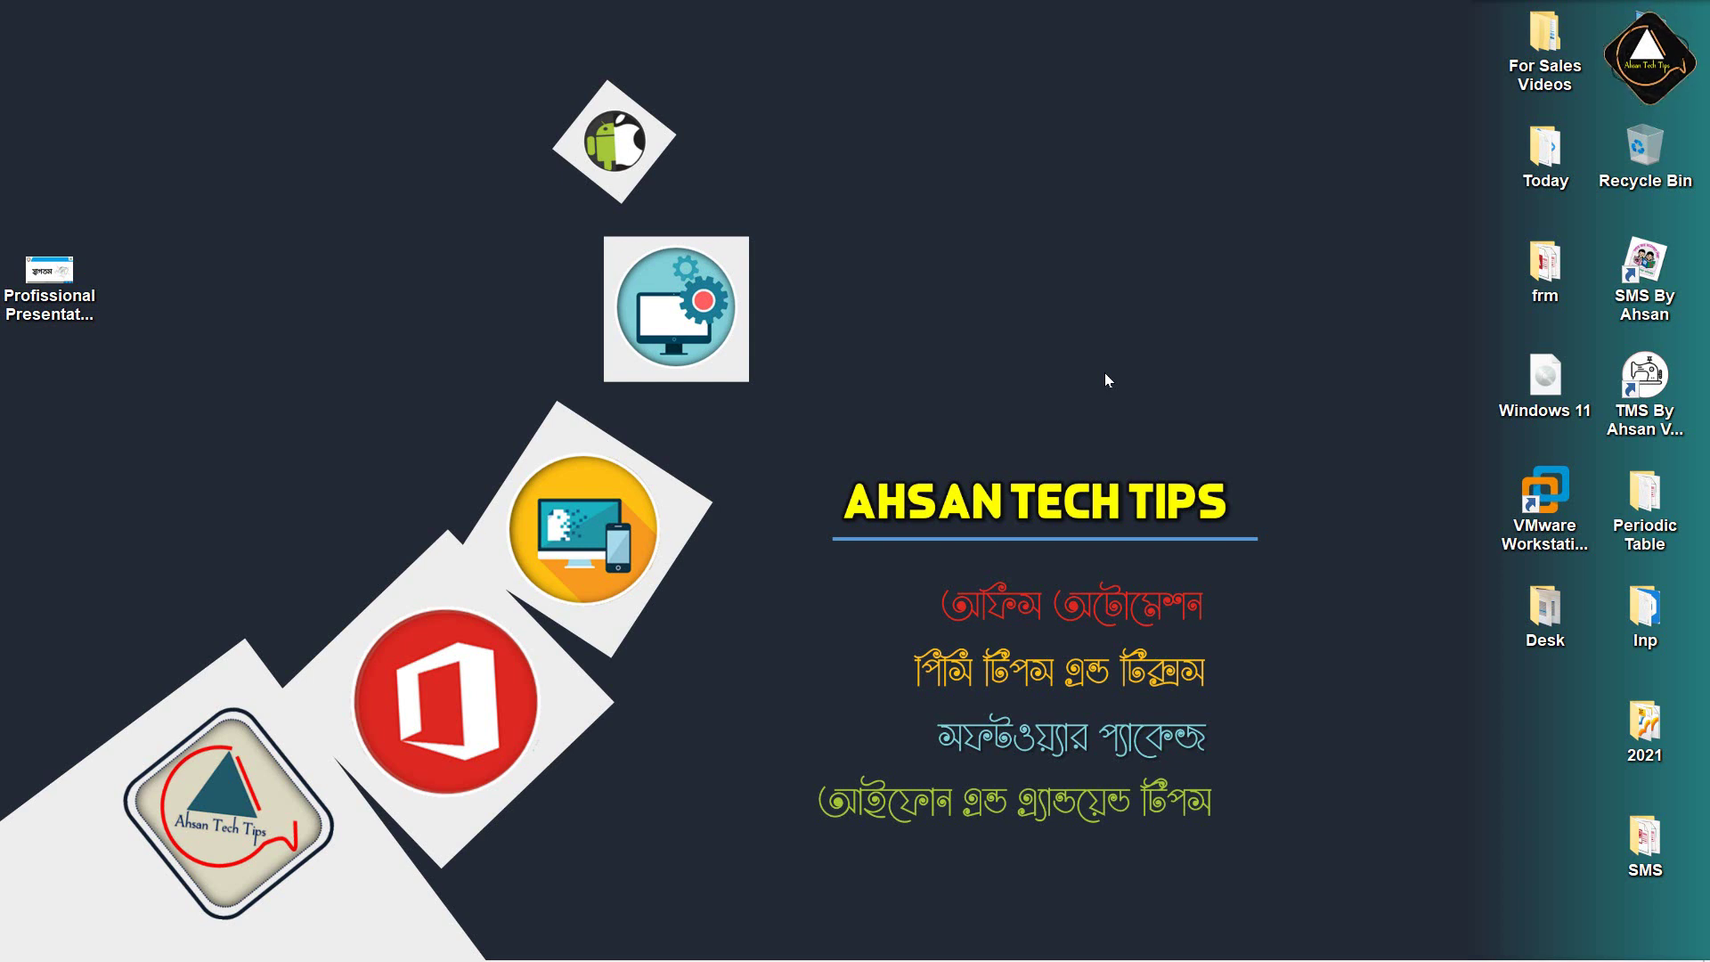
# - Check the desktop presentation file's size in Properties: 1.59 MB
pyautogui.click(81, 299)
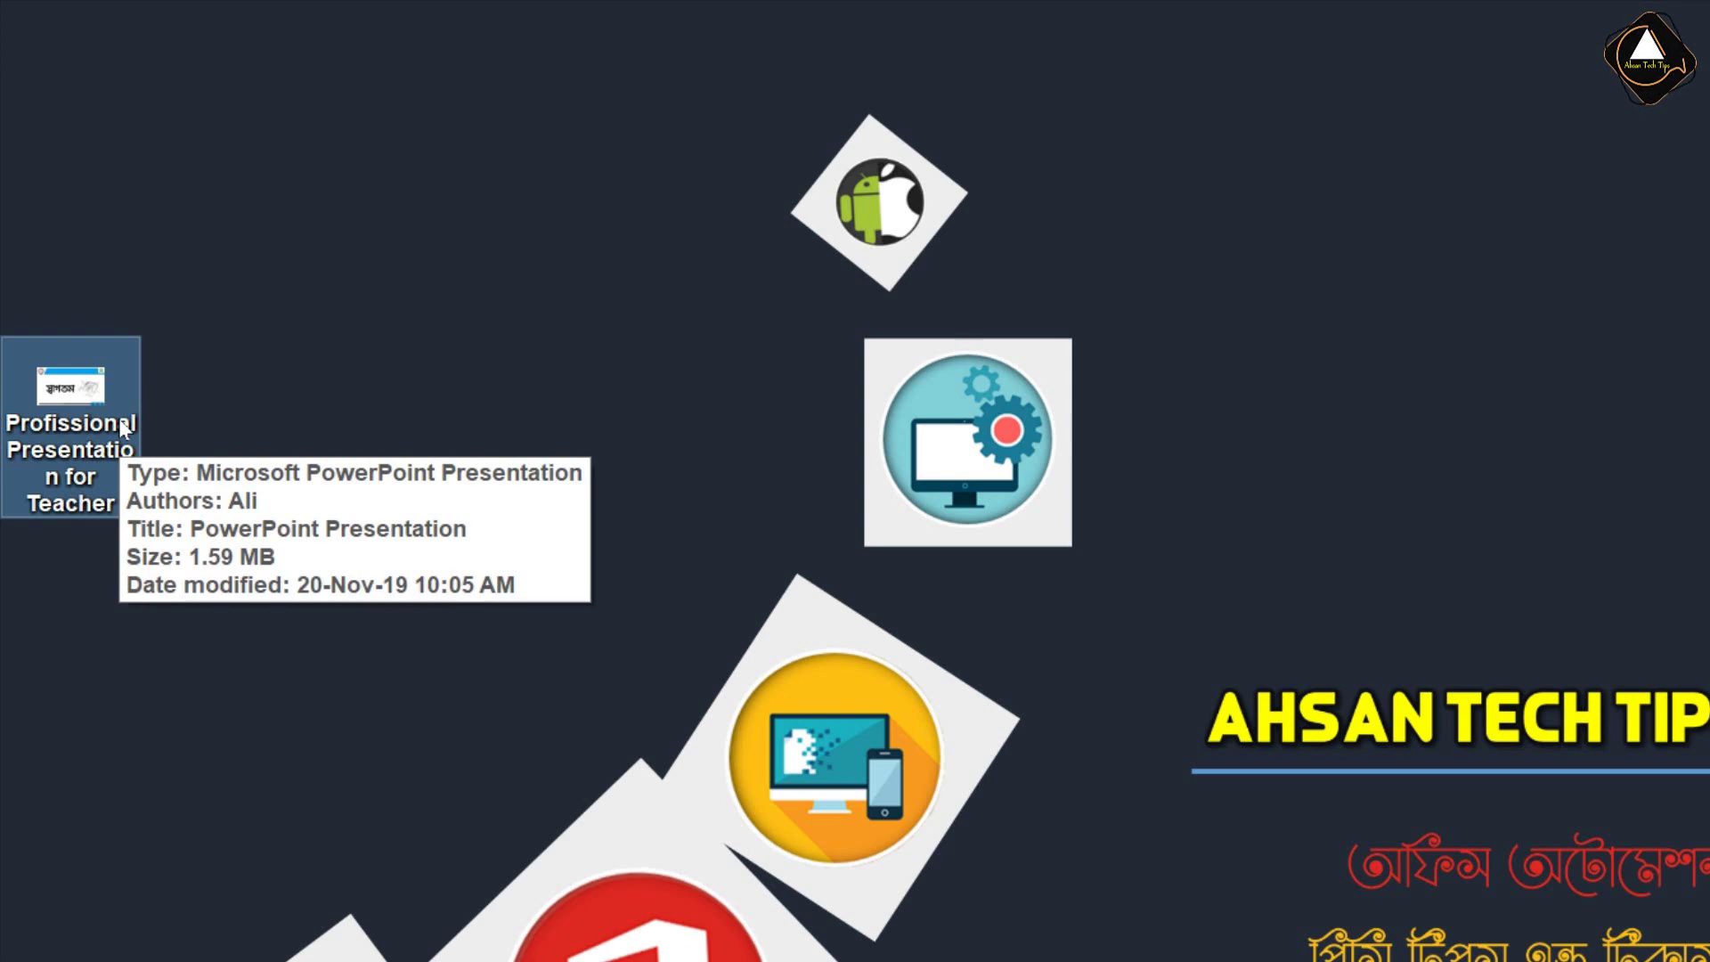
pyautogui.hotkey('alt', 'Return')
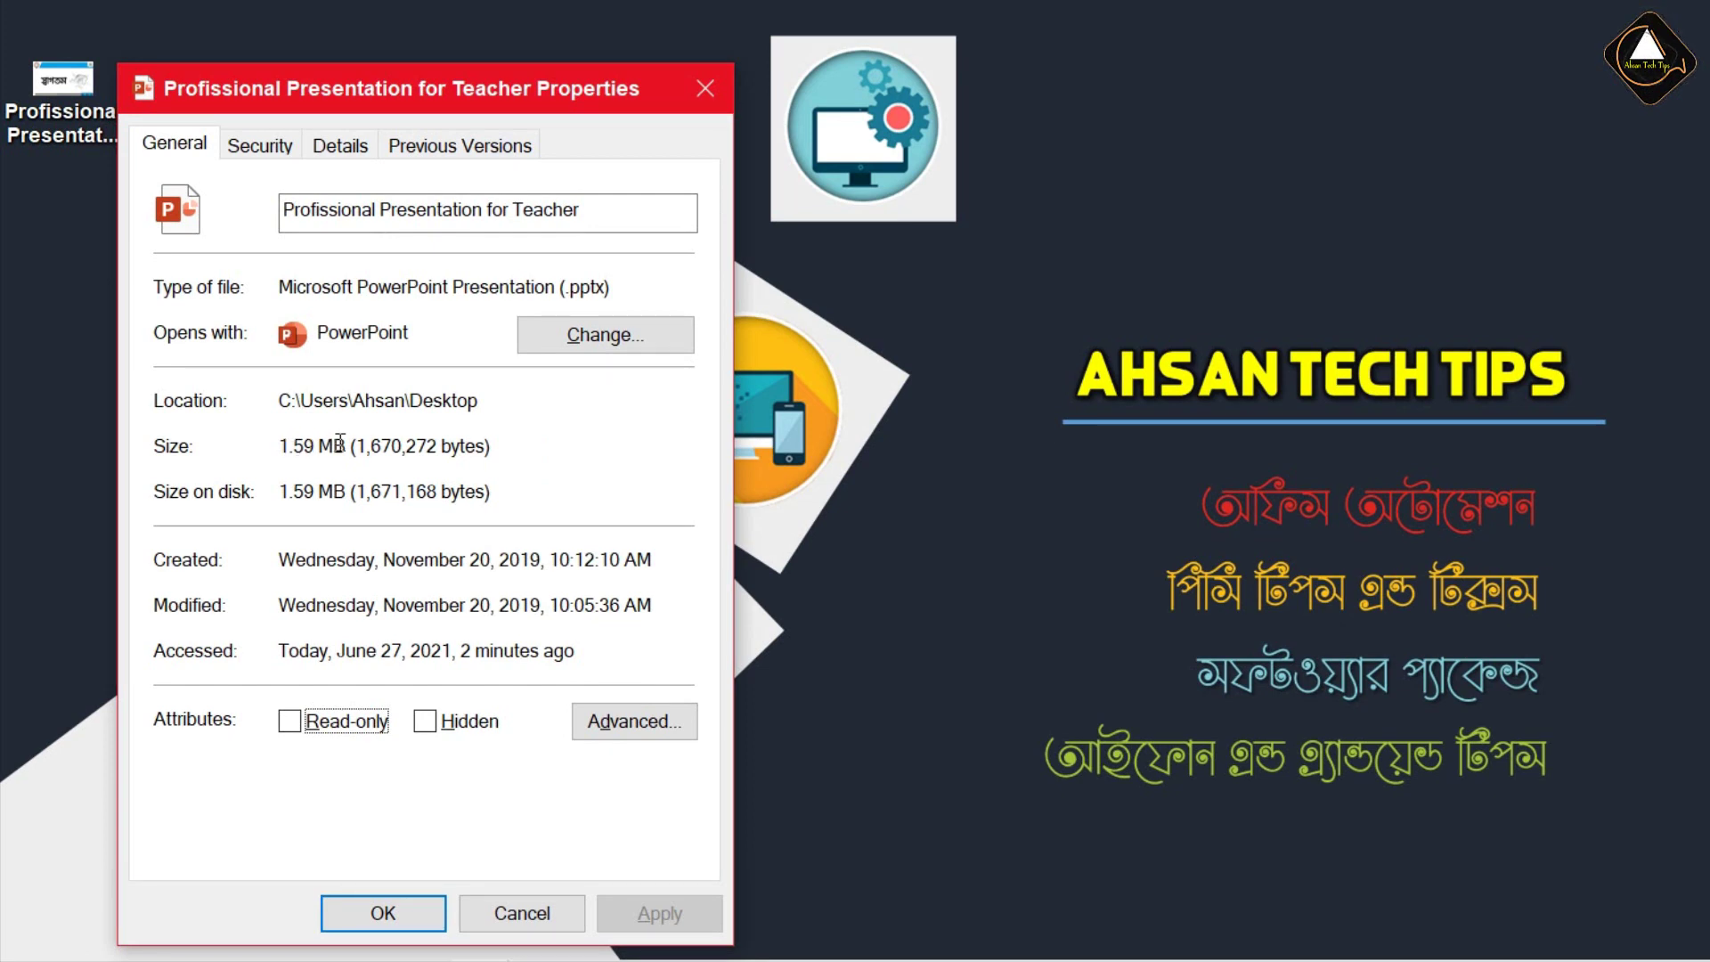
pyautogui.moveTo(339, 441); pyautogui.dragTo(263, 445)
pyautogui.click(318, 445)
pyautogui.moveTo(320, 445); pyautogui.dragTo(268, 446)
pyautogui.click(305, 446)
pyautogui.doubleClick(314, 448)
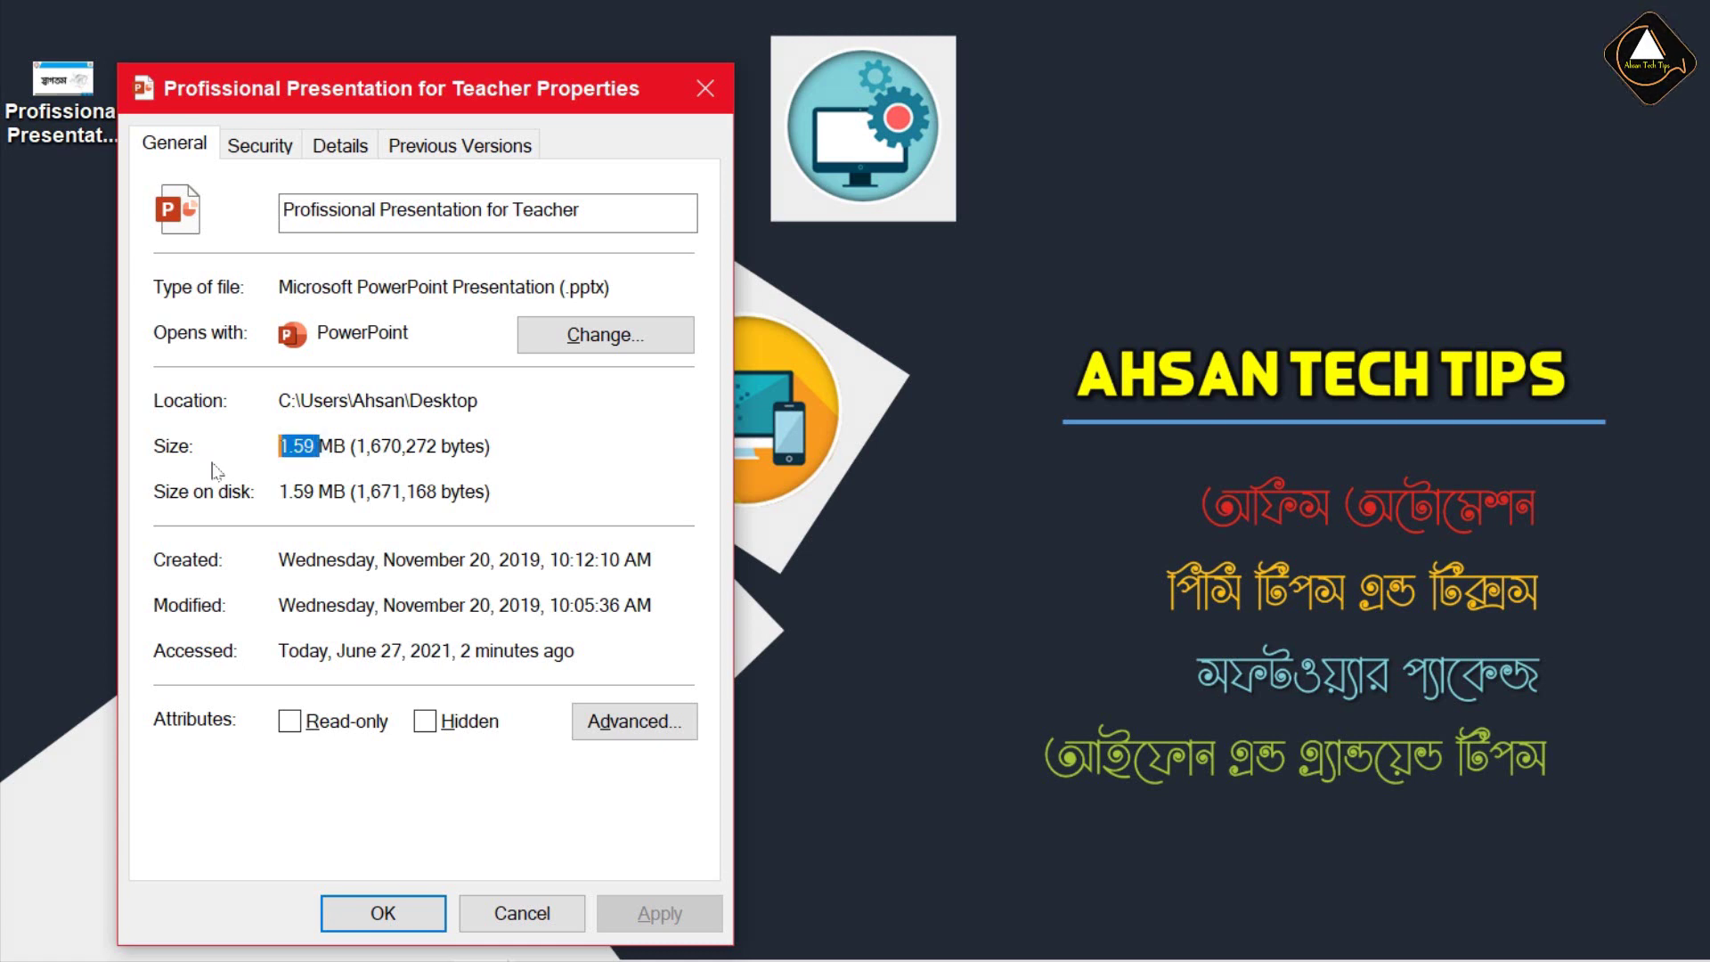
pyautogui.click(321, 449)
# - Close Properties and open the presentation in PowerPoint
pyautogui.doubleClick(312, 448)
pyautogui.click(708, 93)
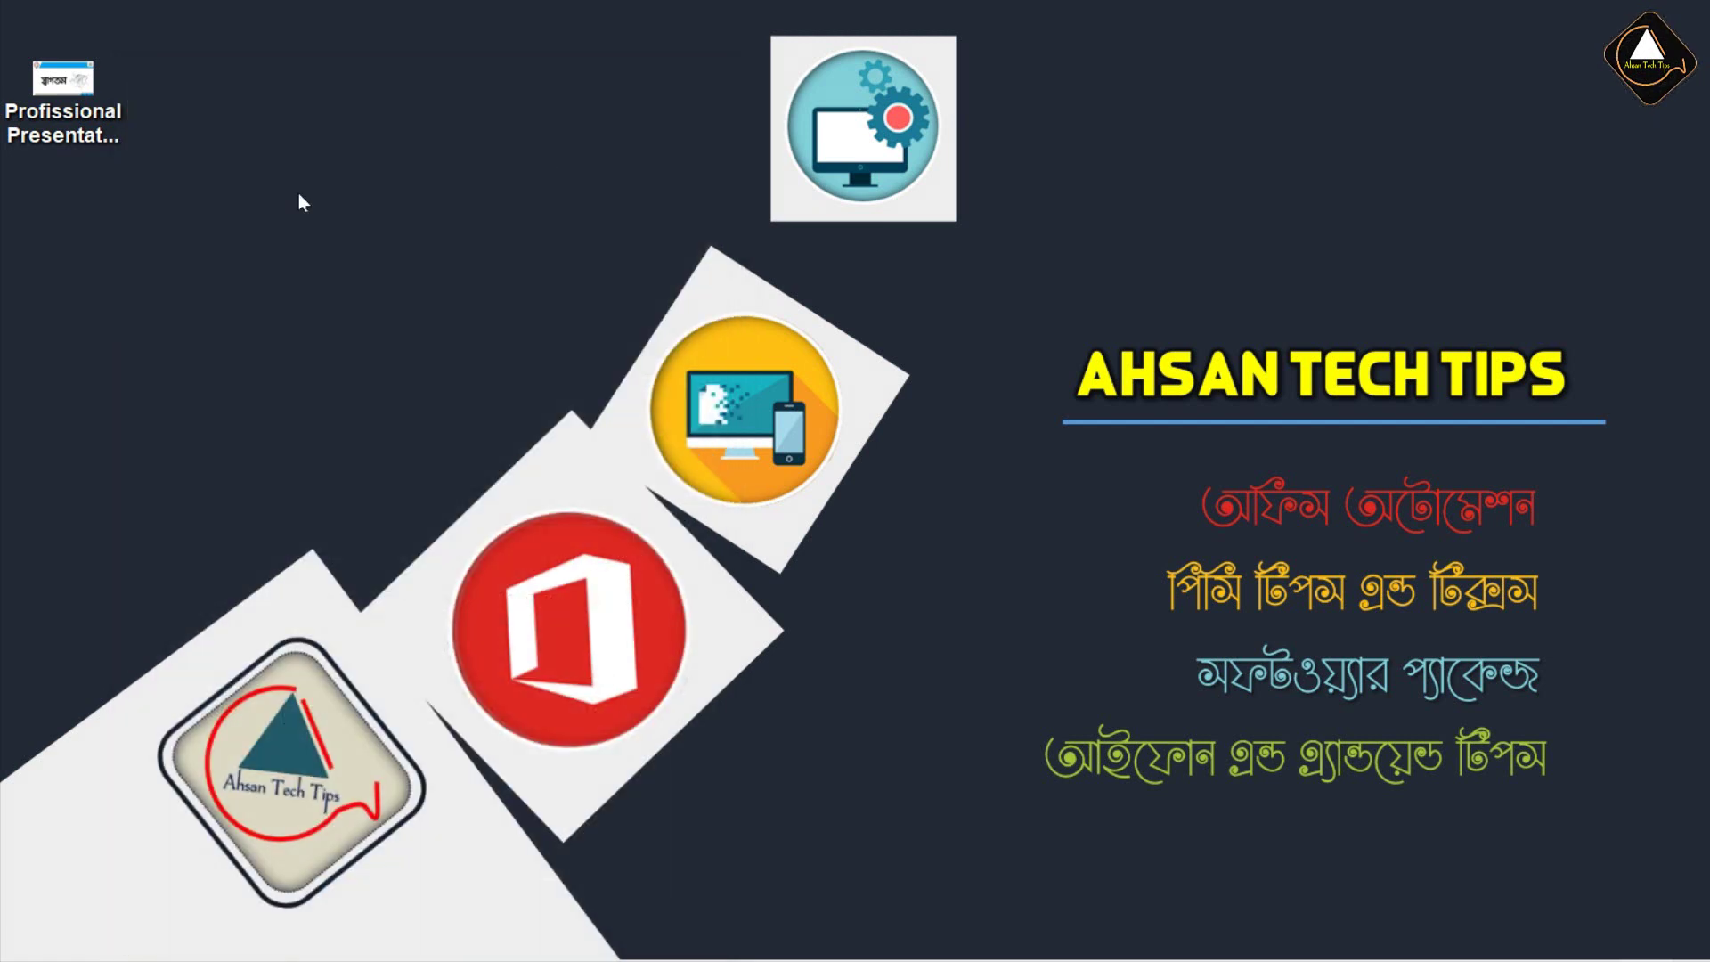
pyautogui.doubleClick(86, 113)
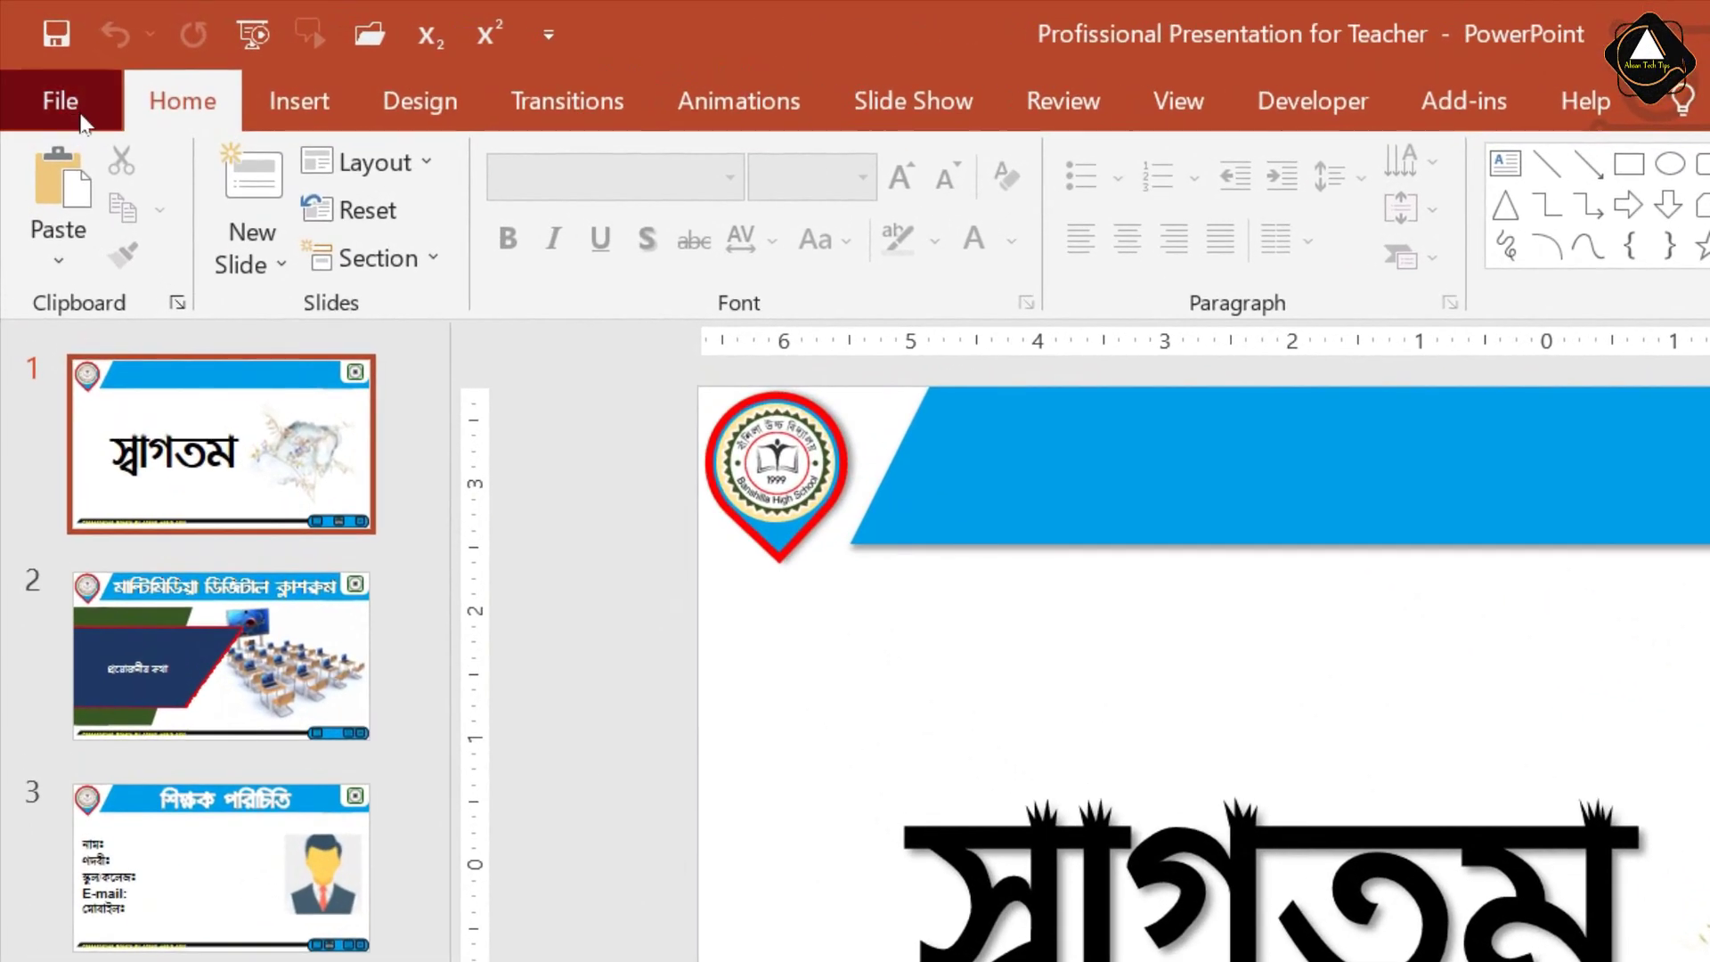
# - Go to File > Options and show the Advanced settings
pyautogui.click(80, 119)
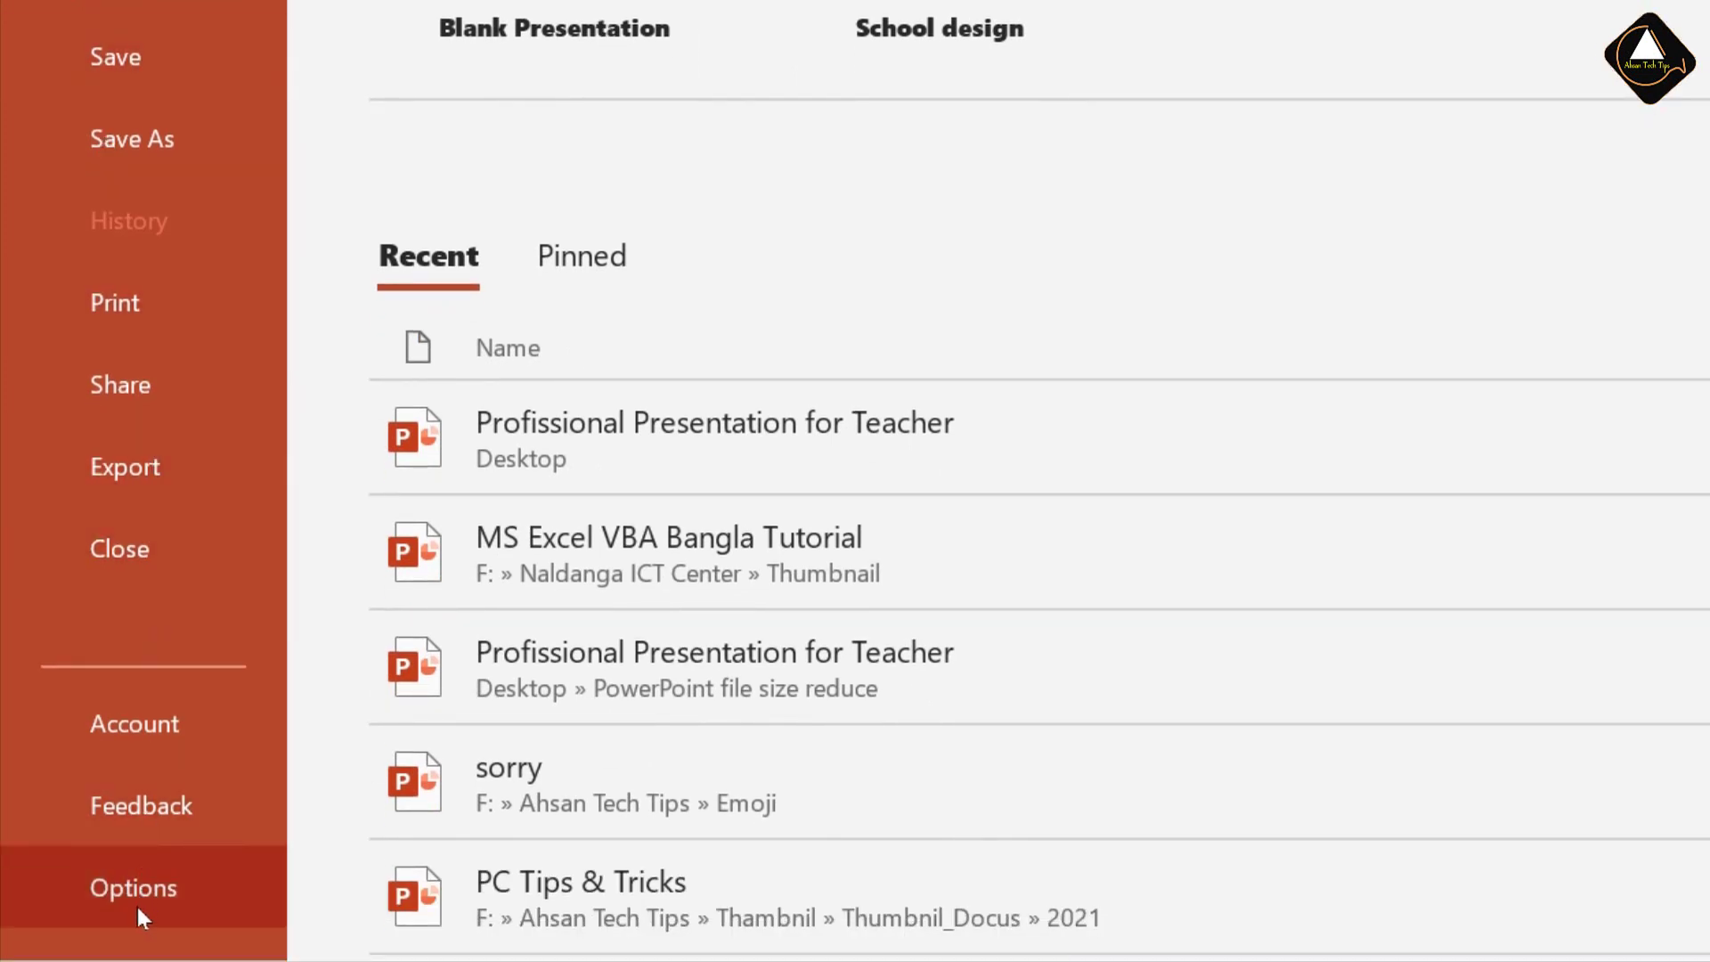
pyautogui.click(135, 896)
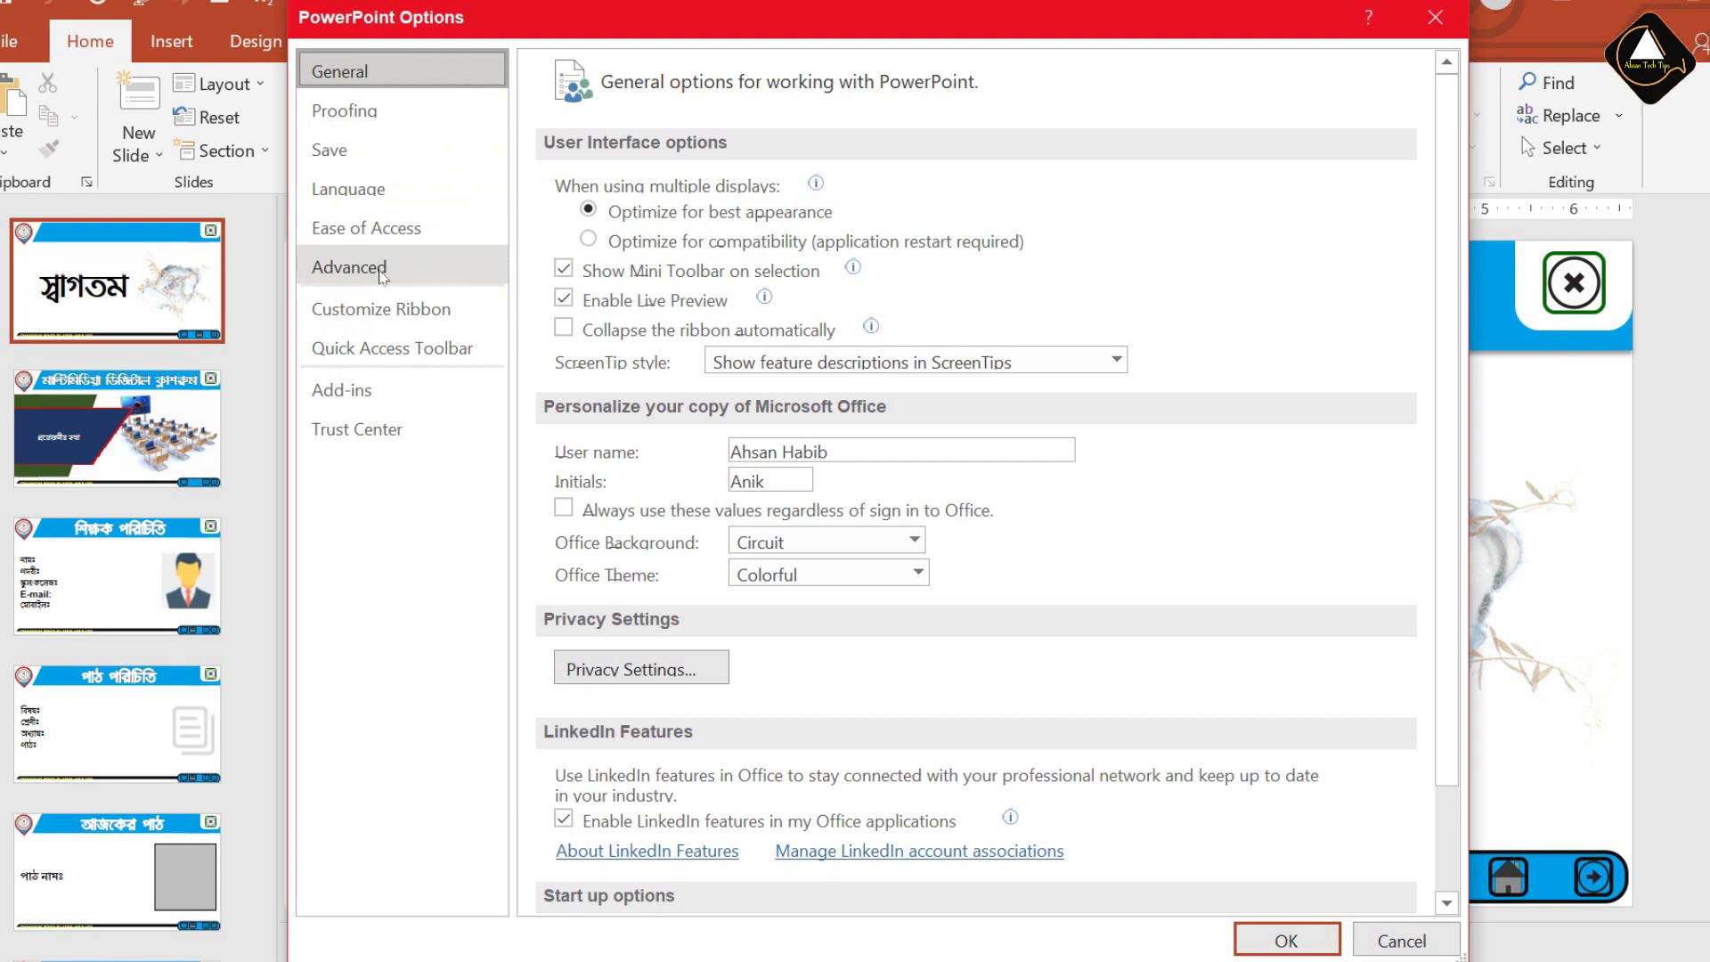
pyautogui.click(382, 268)
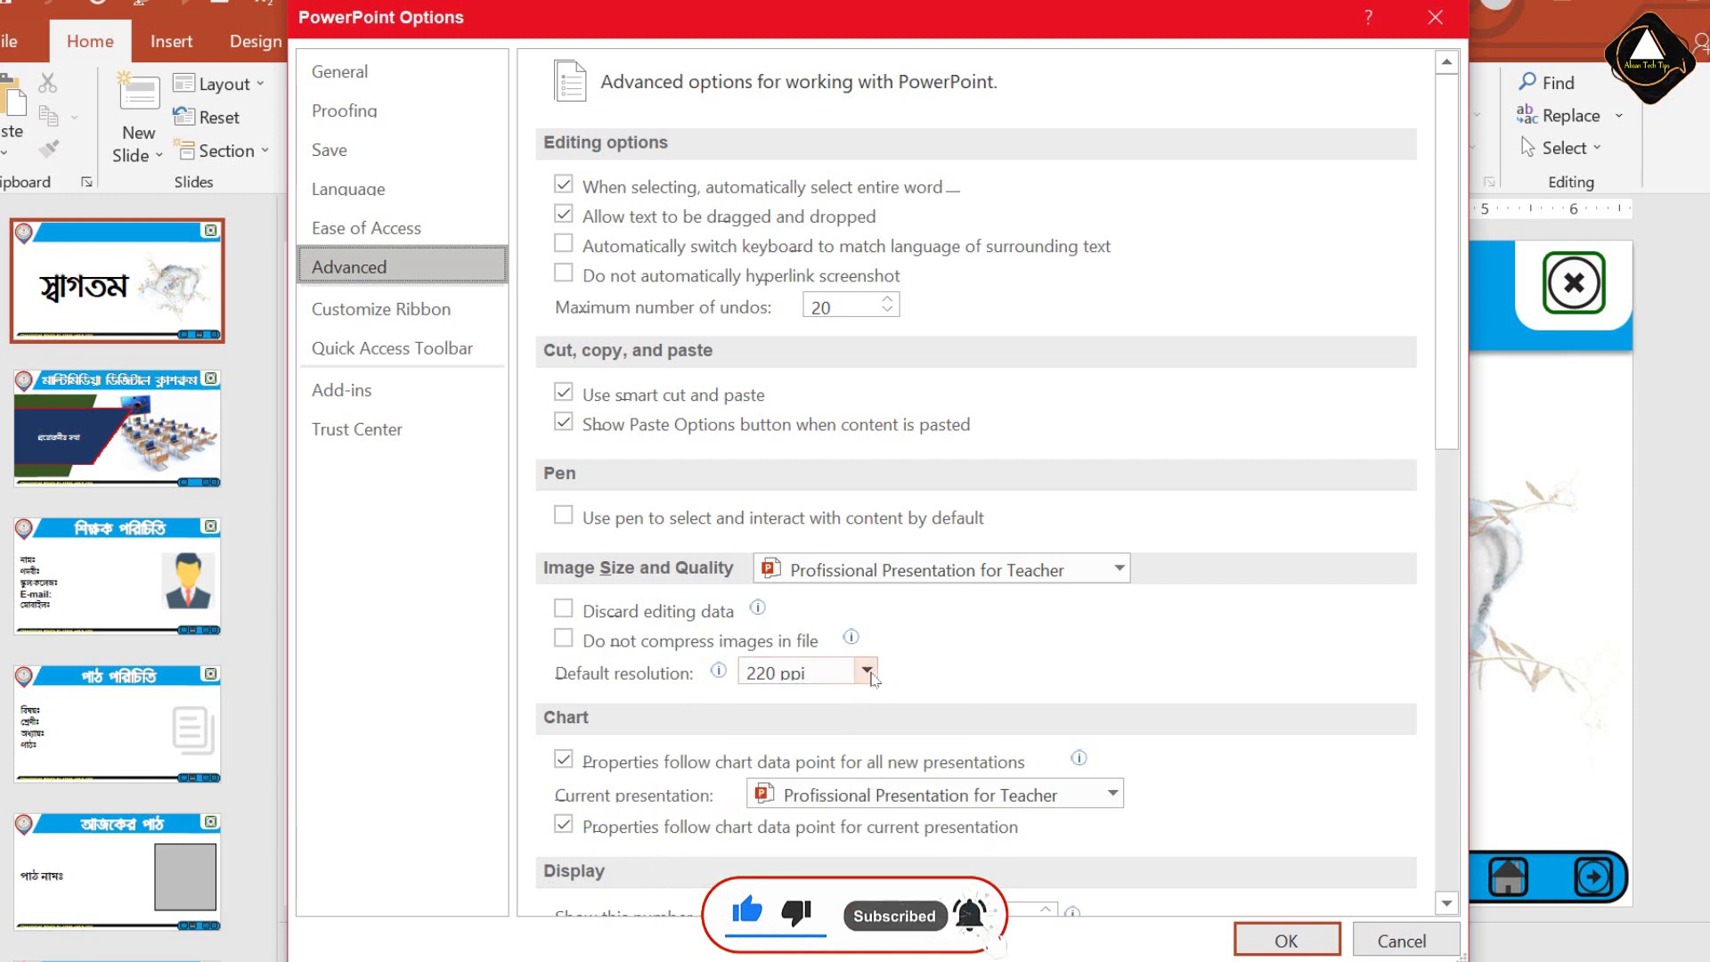
# - Set default image resolution to 96 ppi, discard editing data, keep compression on, and apply
pyautogui.click(868, 672)
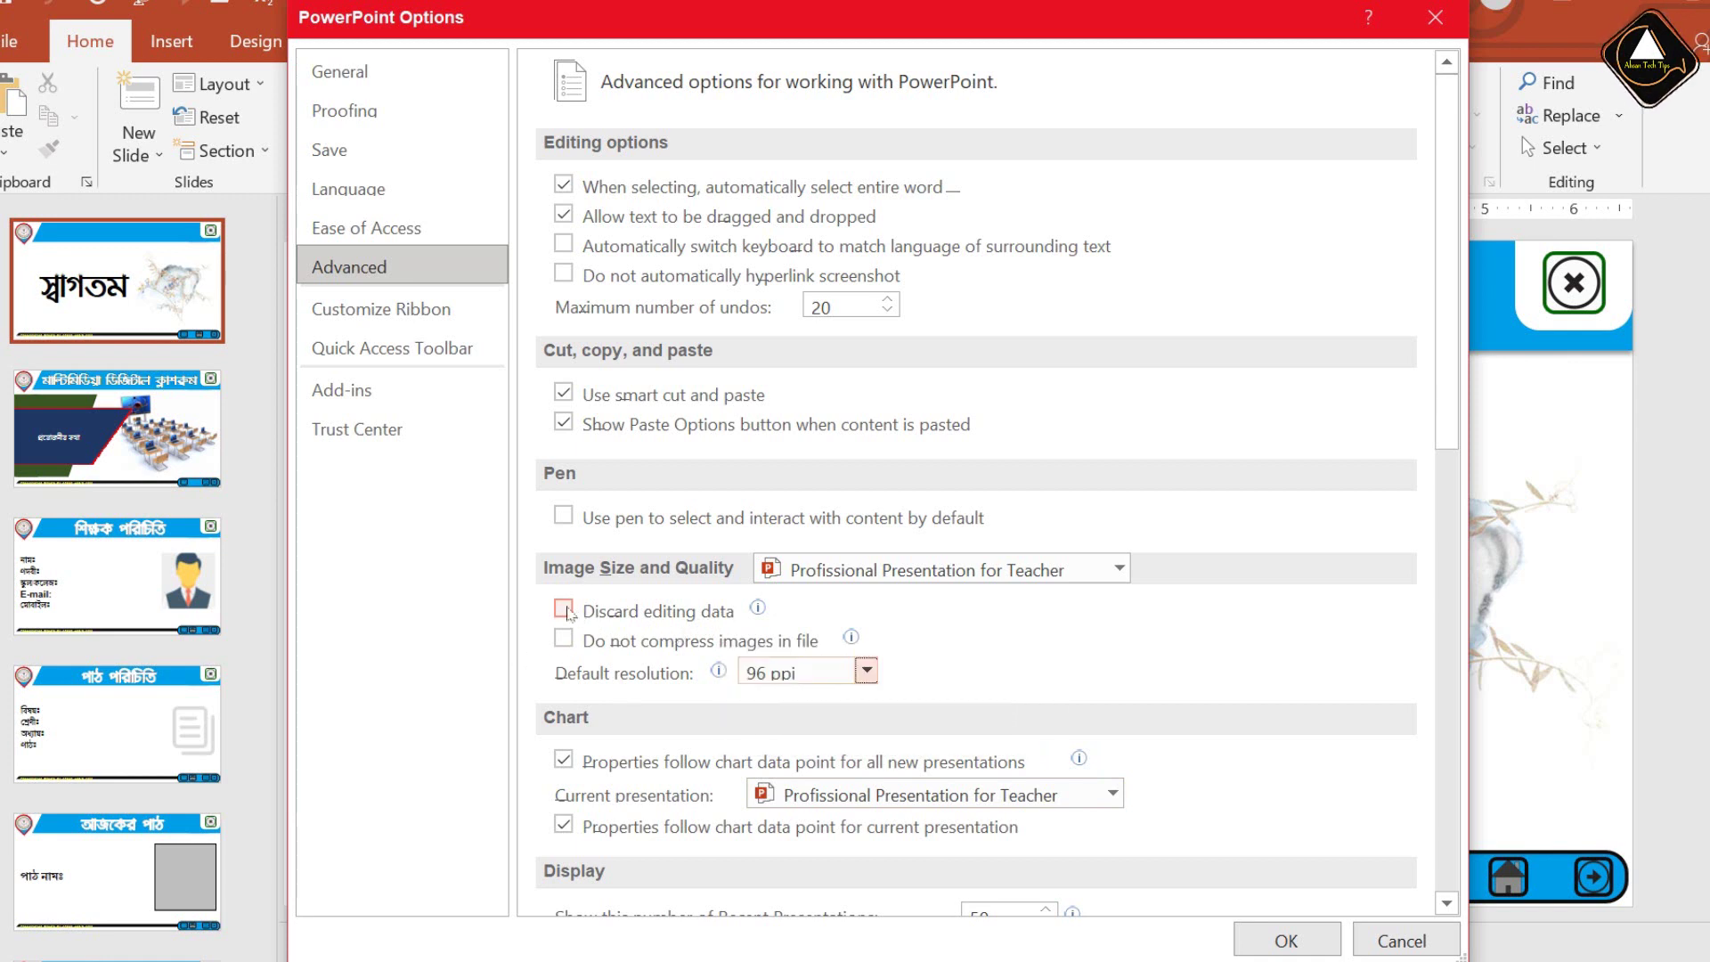
pyautogui.click(563, 609)
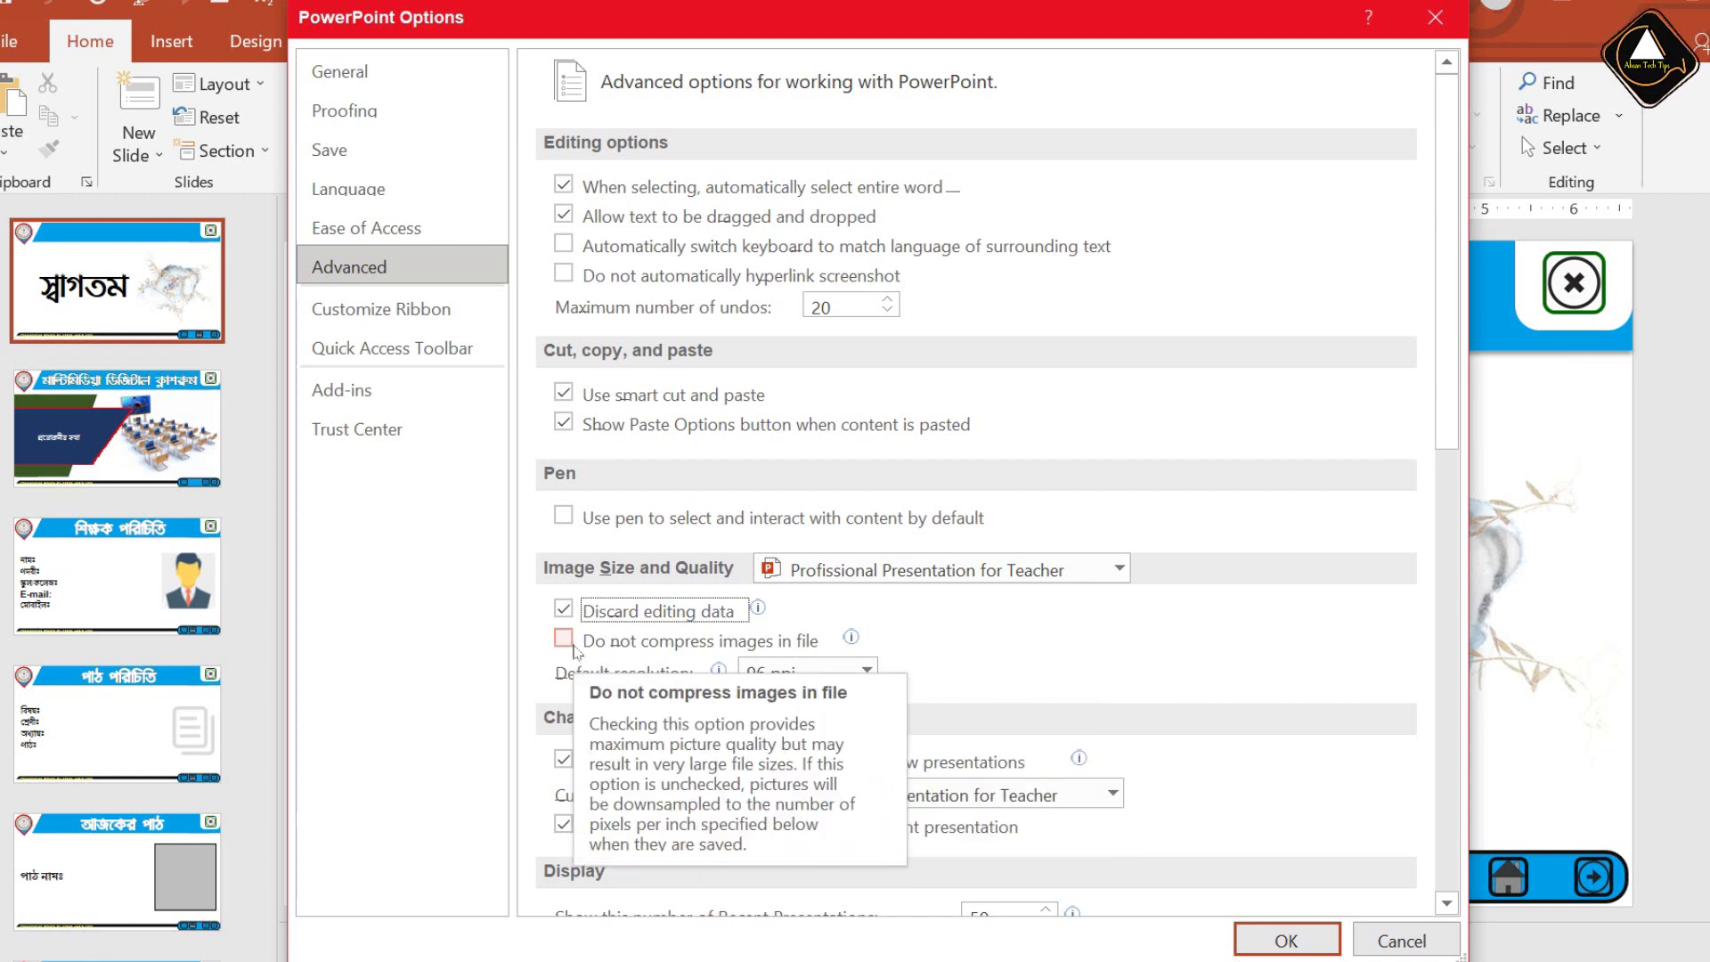
pyautogui.click(564, 639)
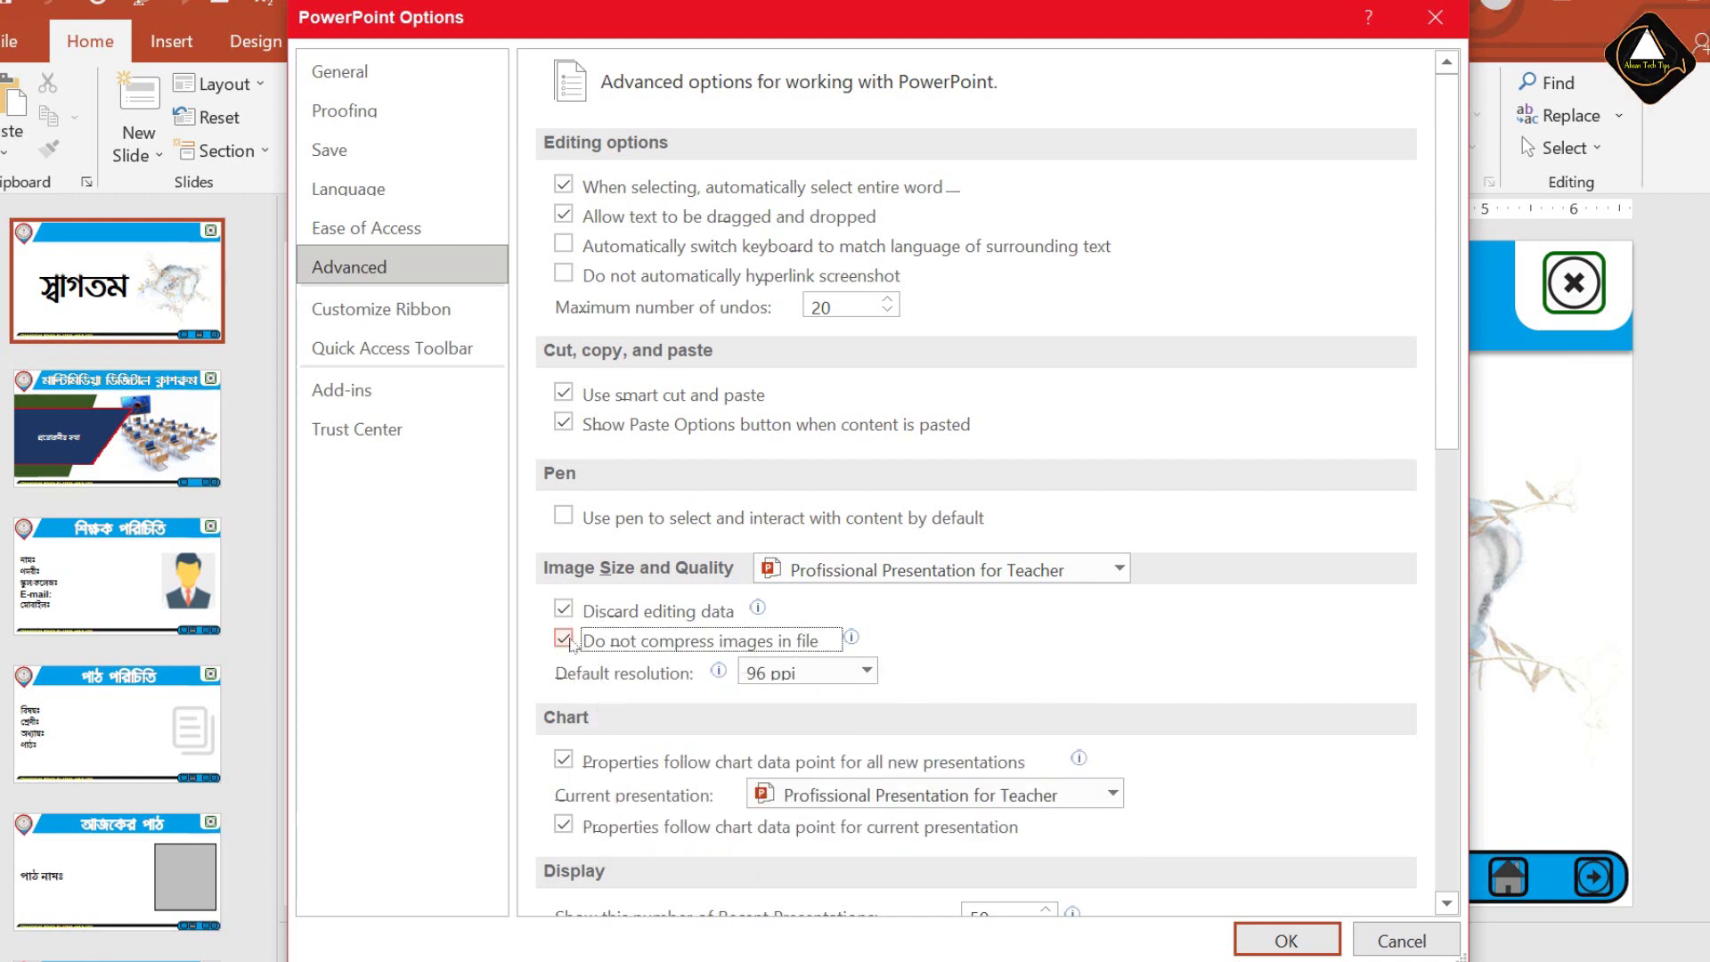
pyautogui.click(564, 638)
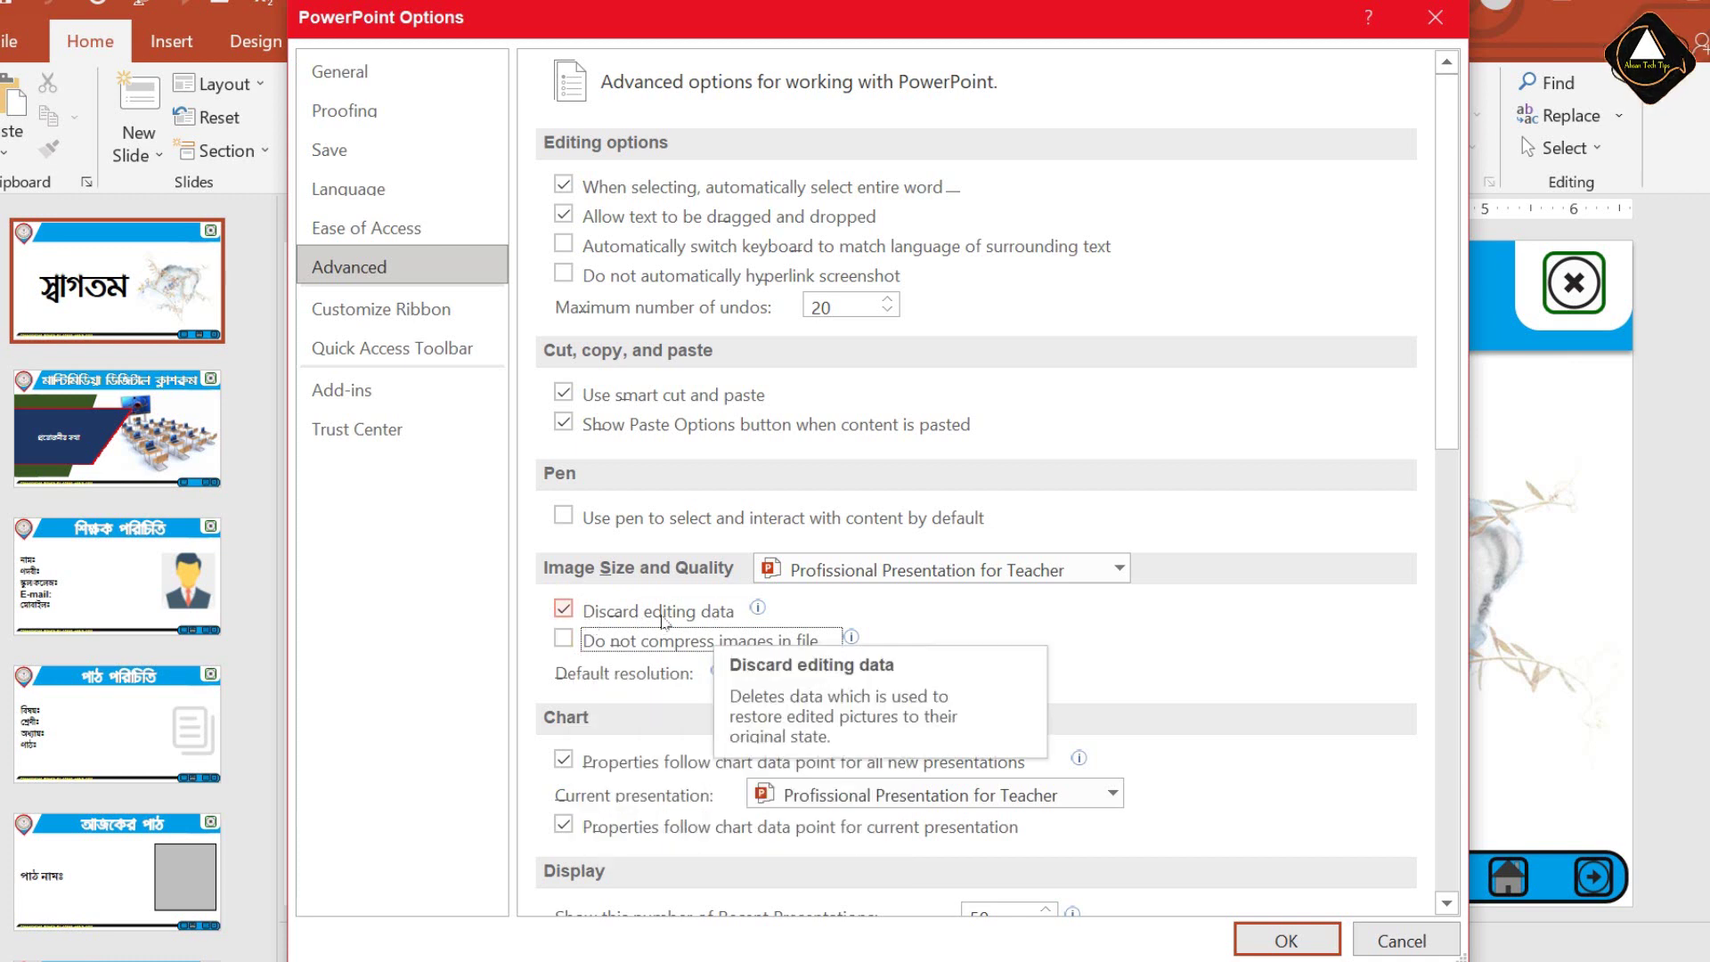
pyautogui.click(1268, 941)
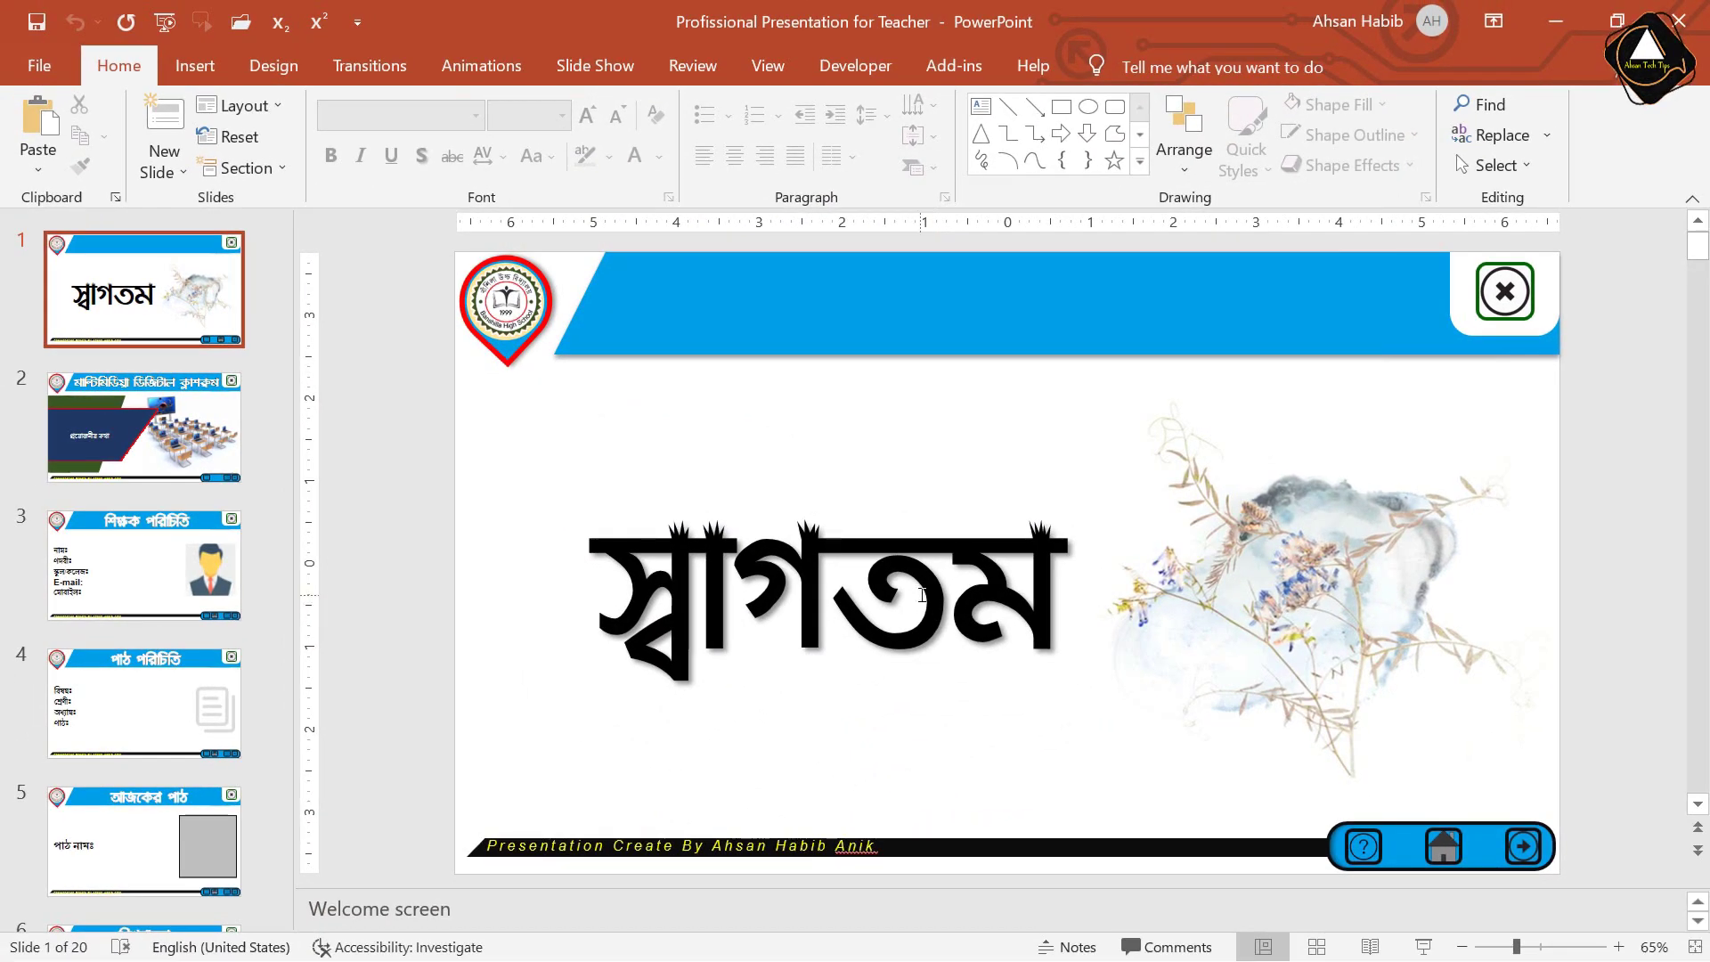
# - Save the presentation and open the desktop file's Properties
pyautogui.hotkey('ctrl', 's')
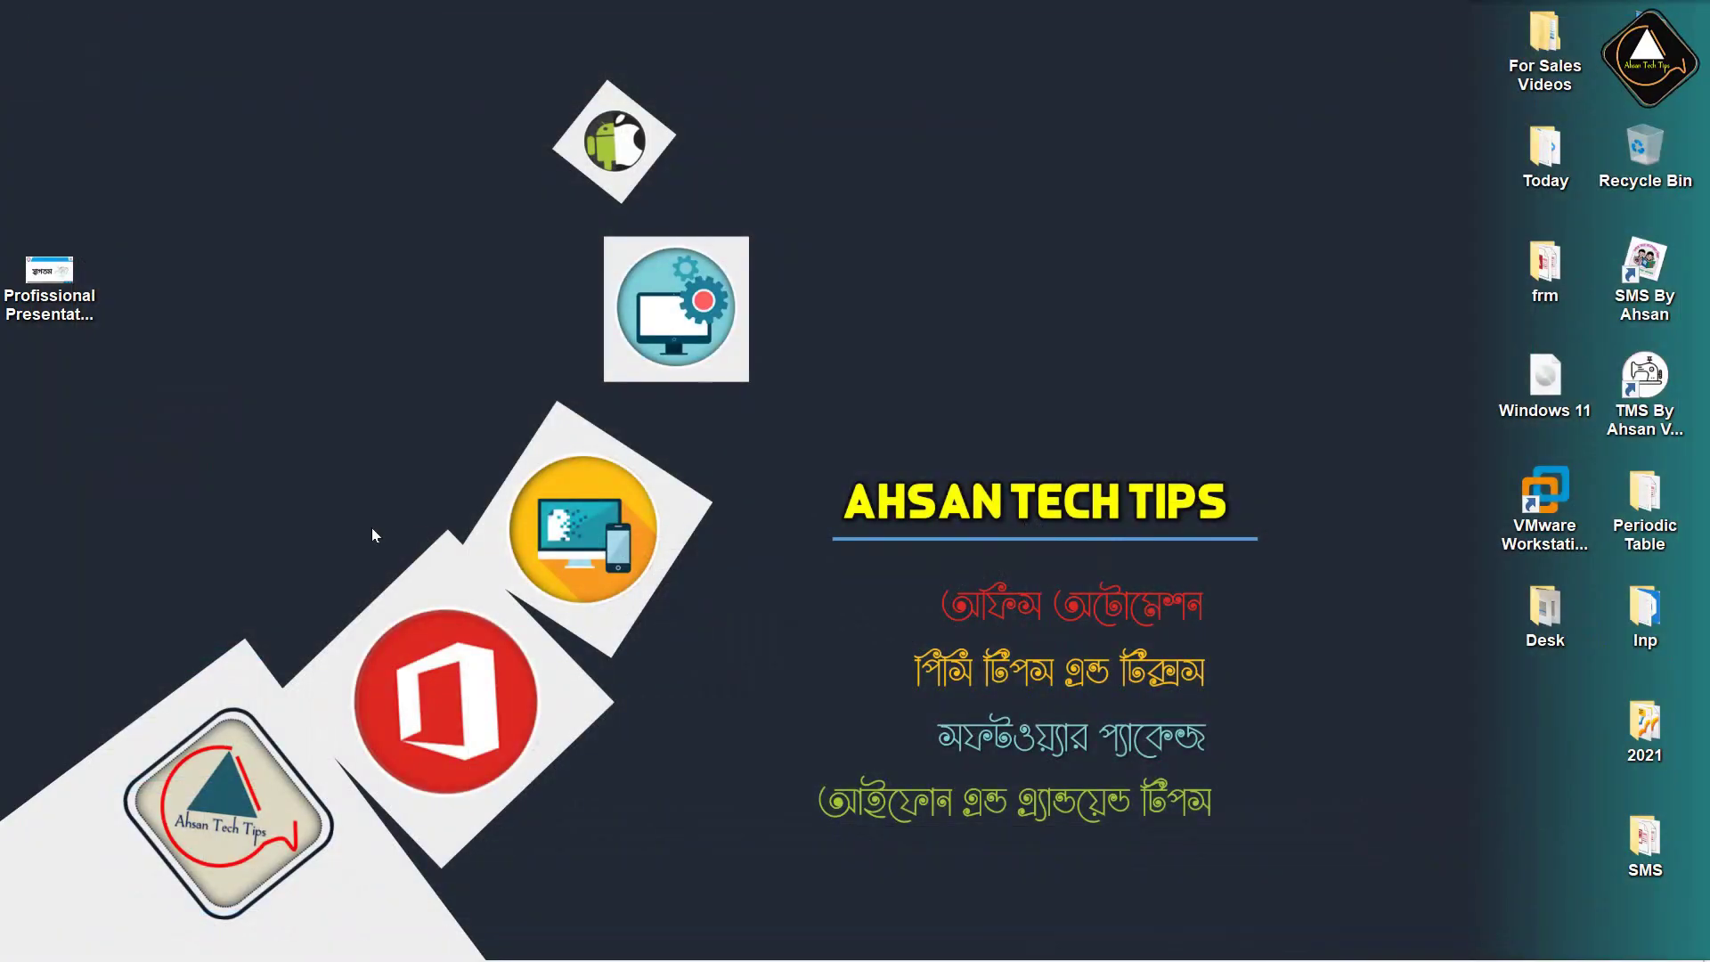
pyautogui.click(49, 276)
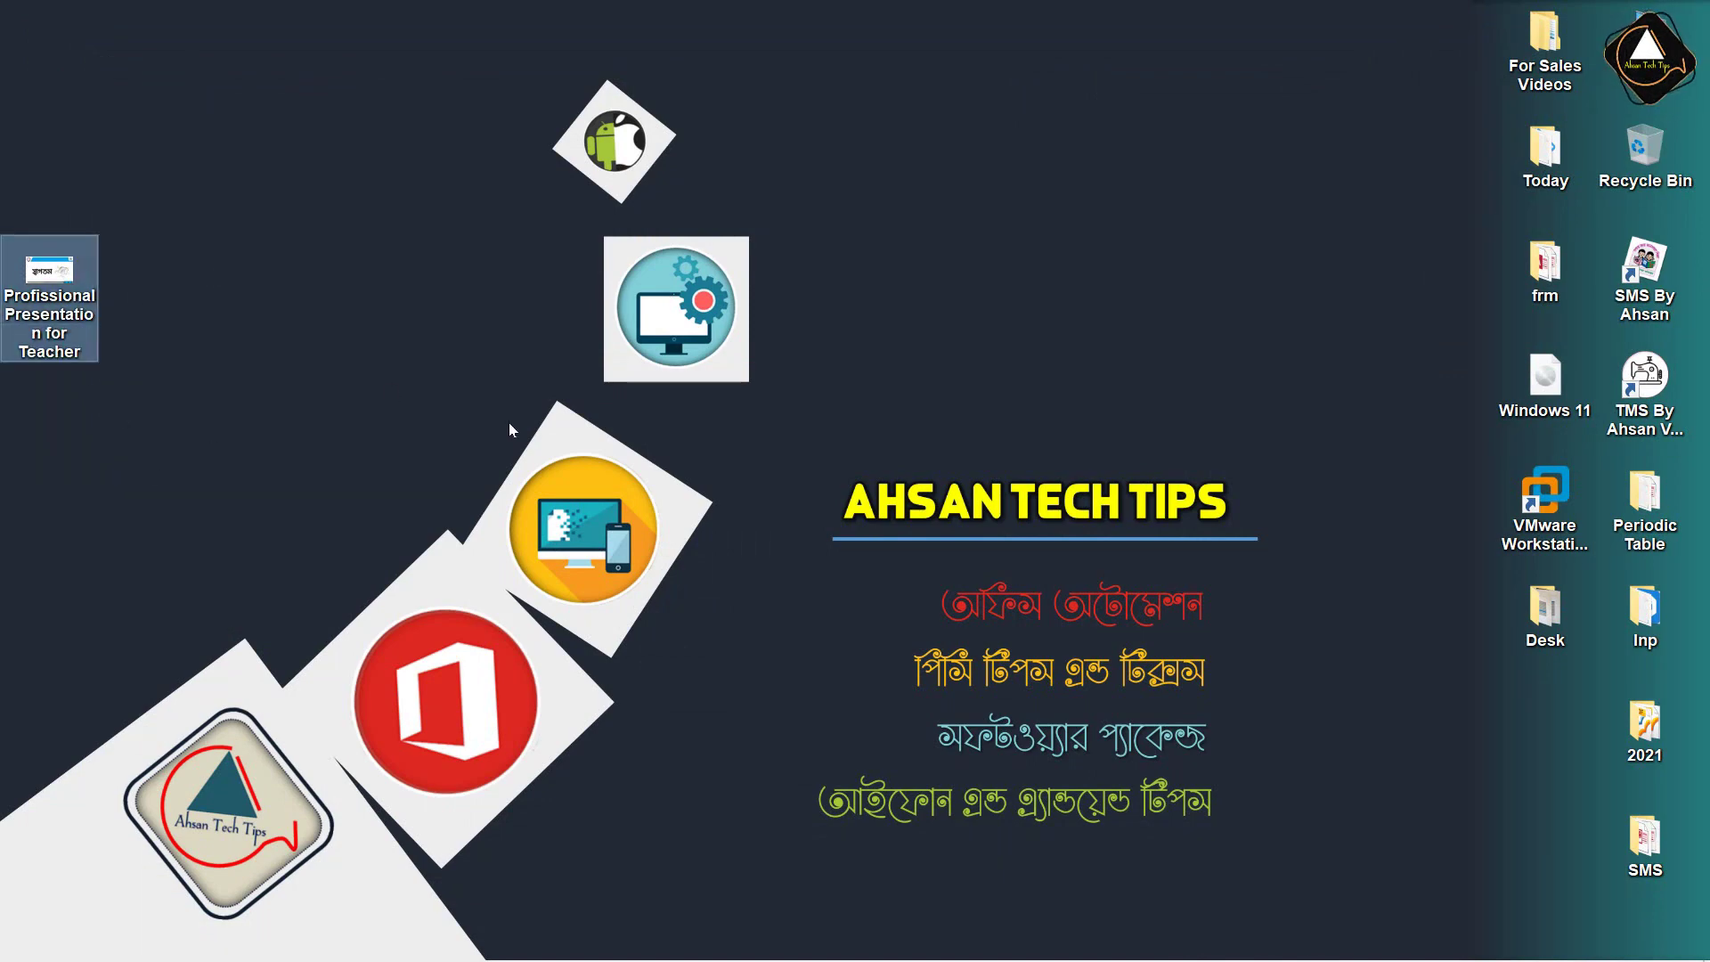
pyautogui.hotkey('alt', 'Return')
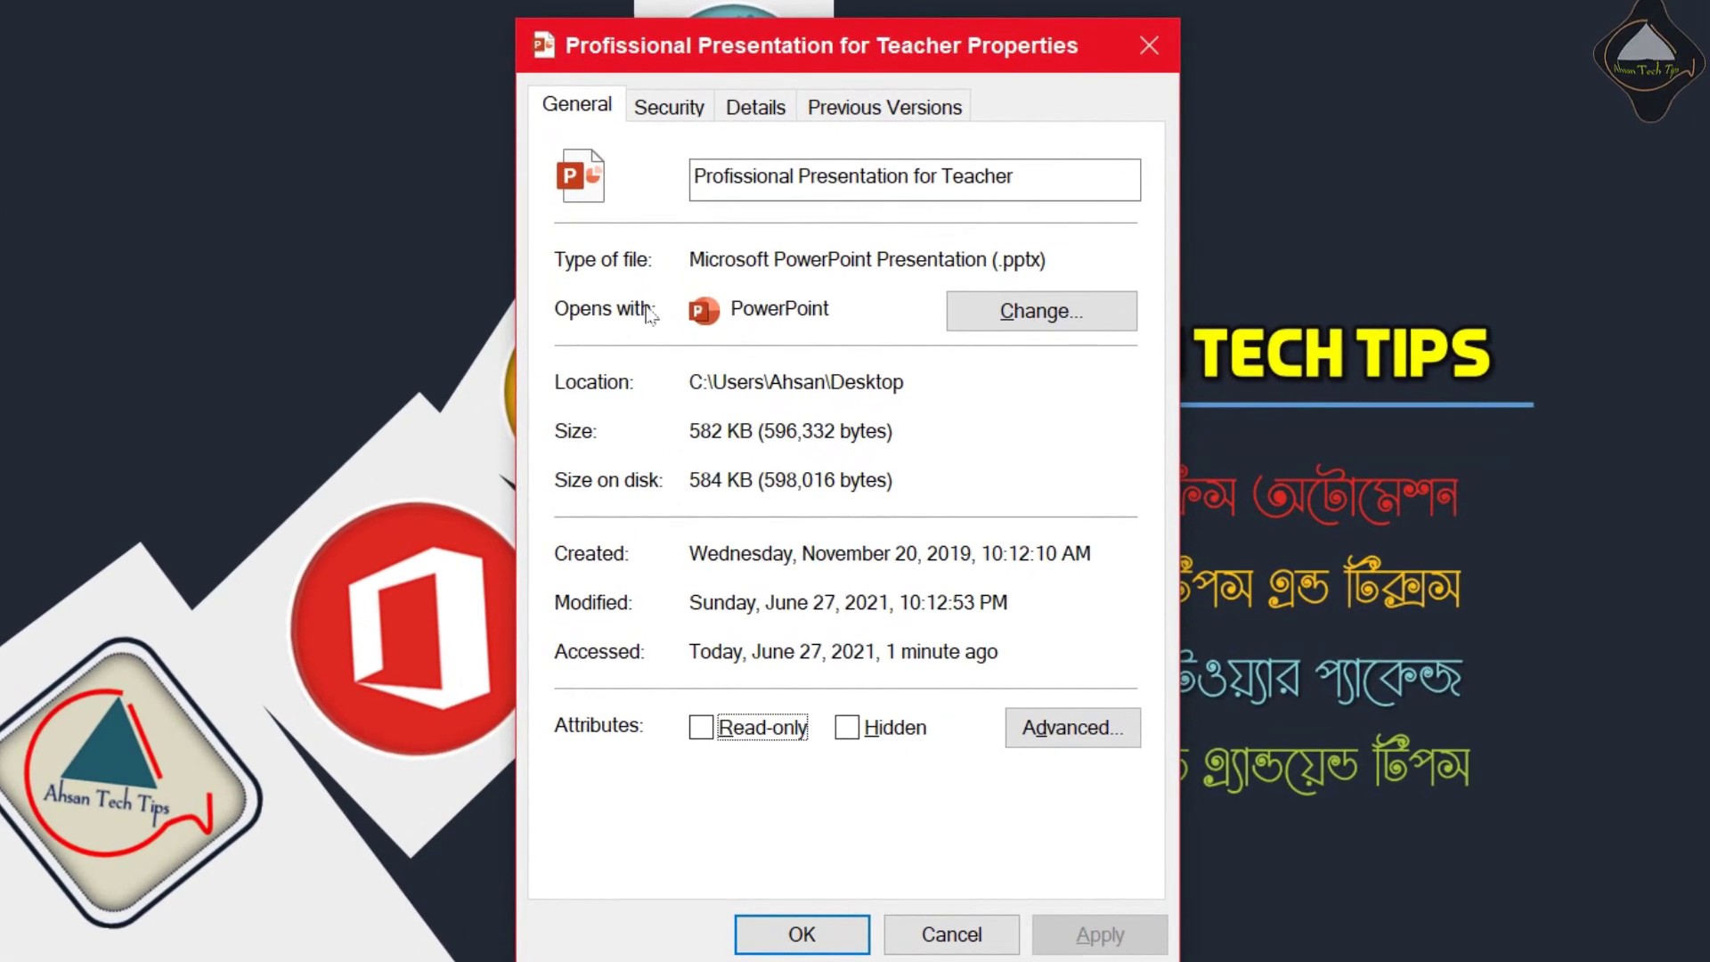
# - Confirm the file size is now 582 KB
pyautogui.doubleClick(719, 433)
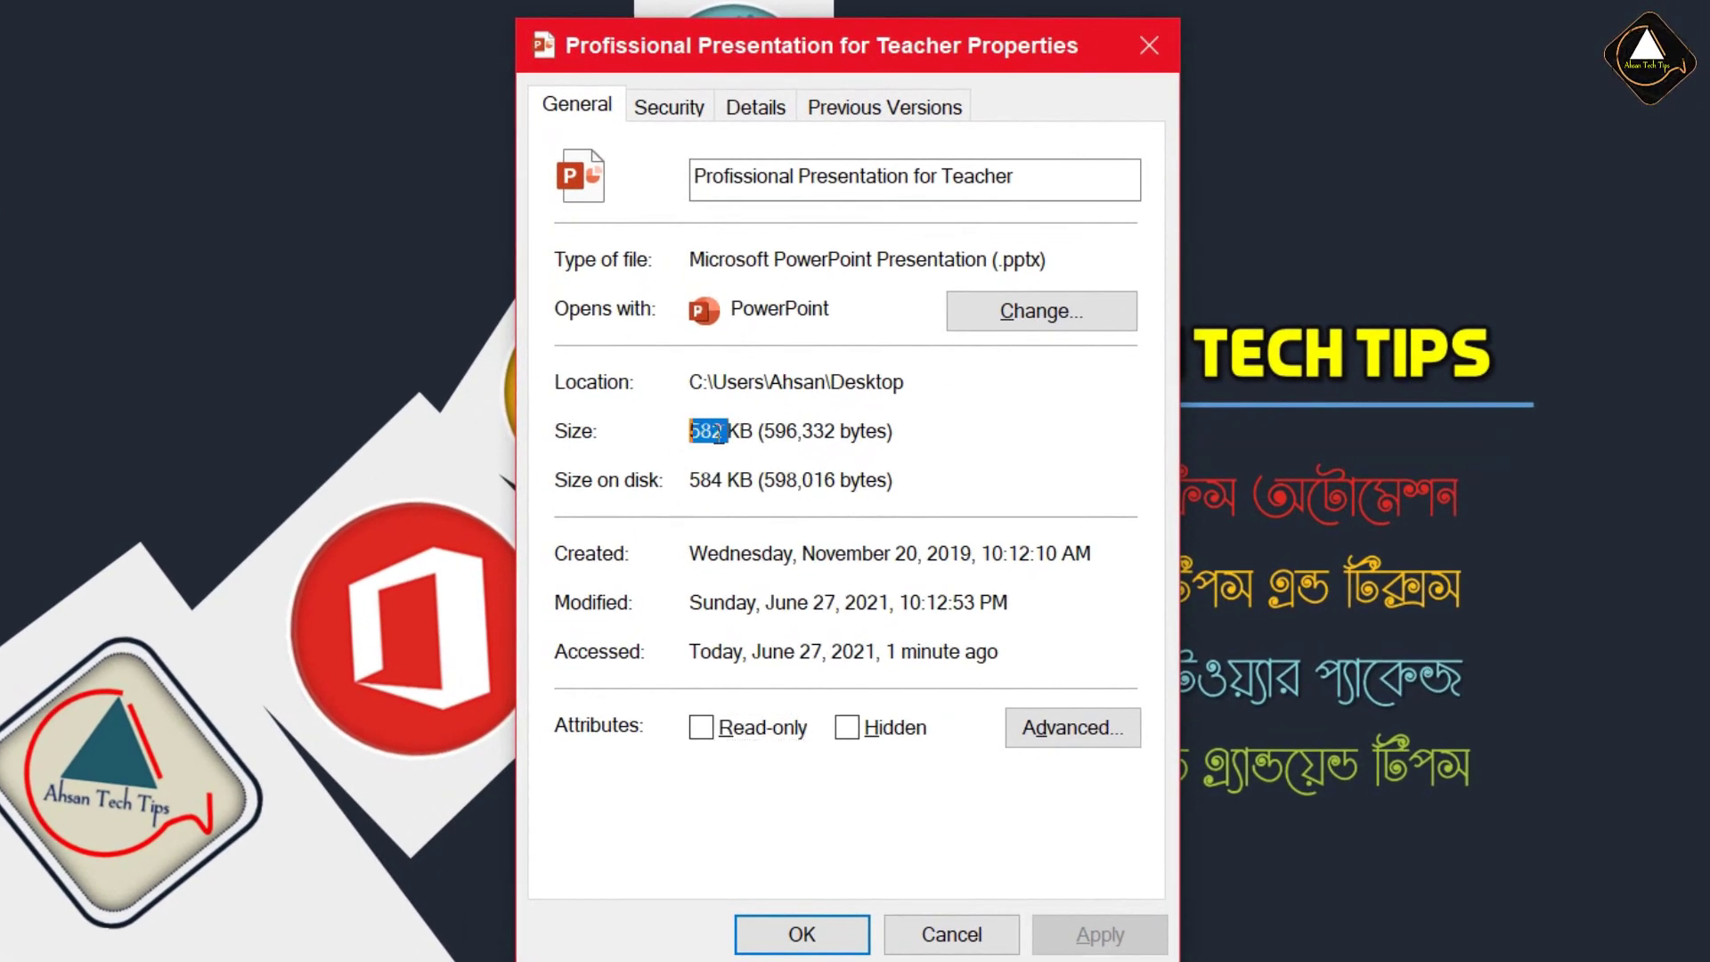
pyautogui.click(719, 432)
pyautogui.moveTo(751, 427); pyautogui.dragTo(675, 431)
pyautogui.click(766, 431)
pyautogui.moveTo(753, 426); pyautogui.dragTo(682, 431)
pyautogui.click(726, 433)
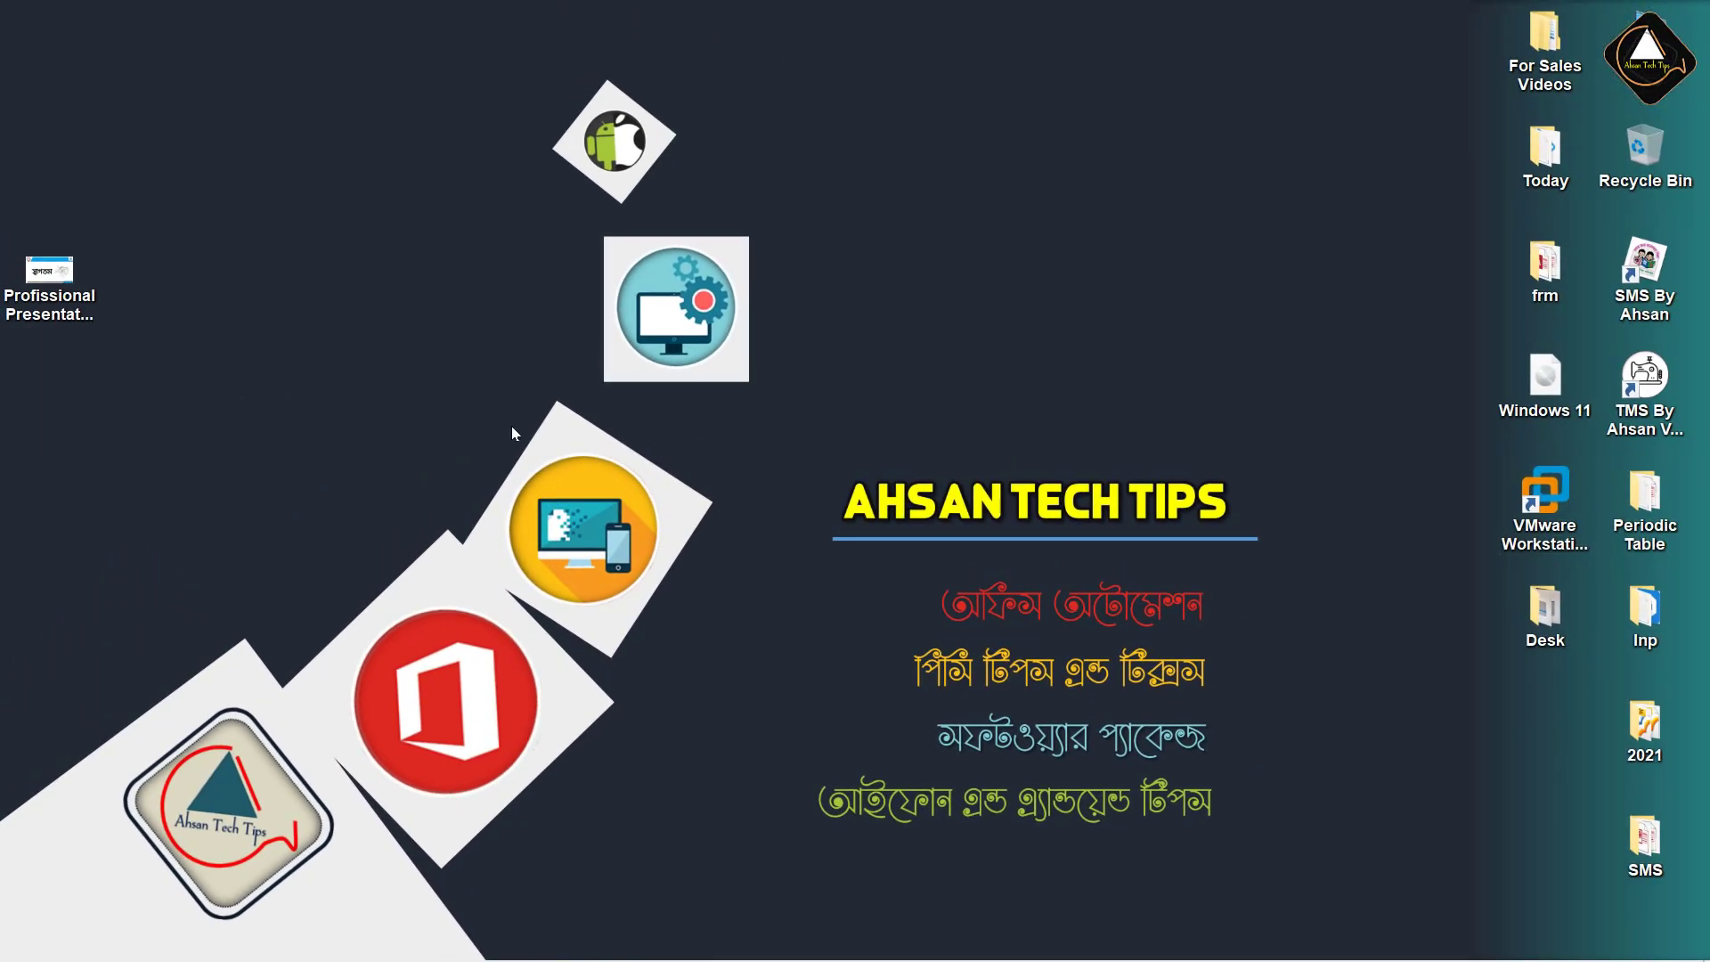
pyautogui.click(49, 272)
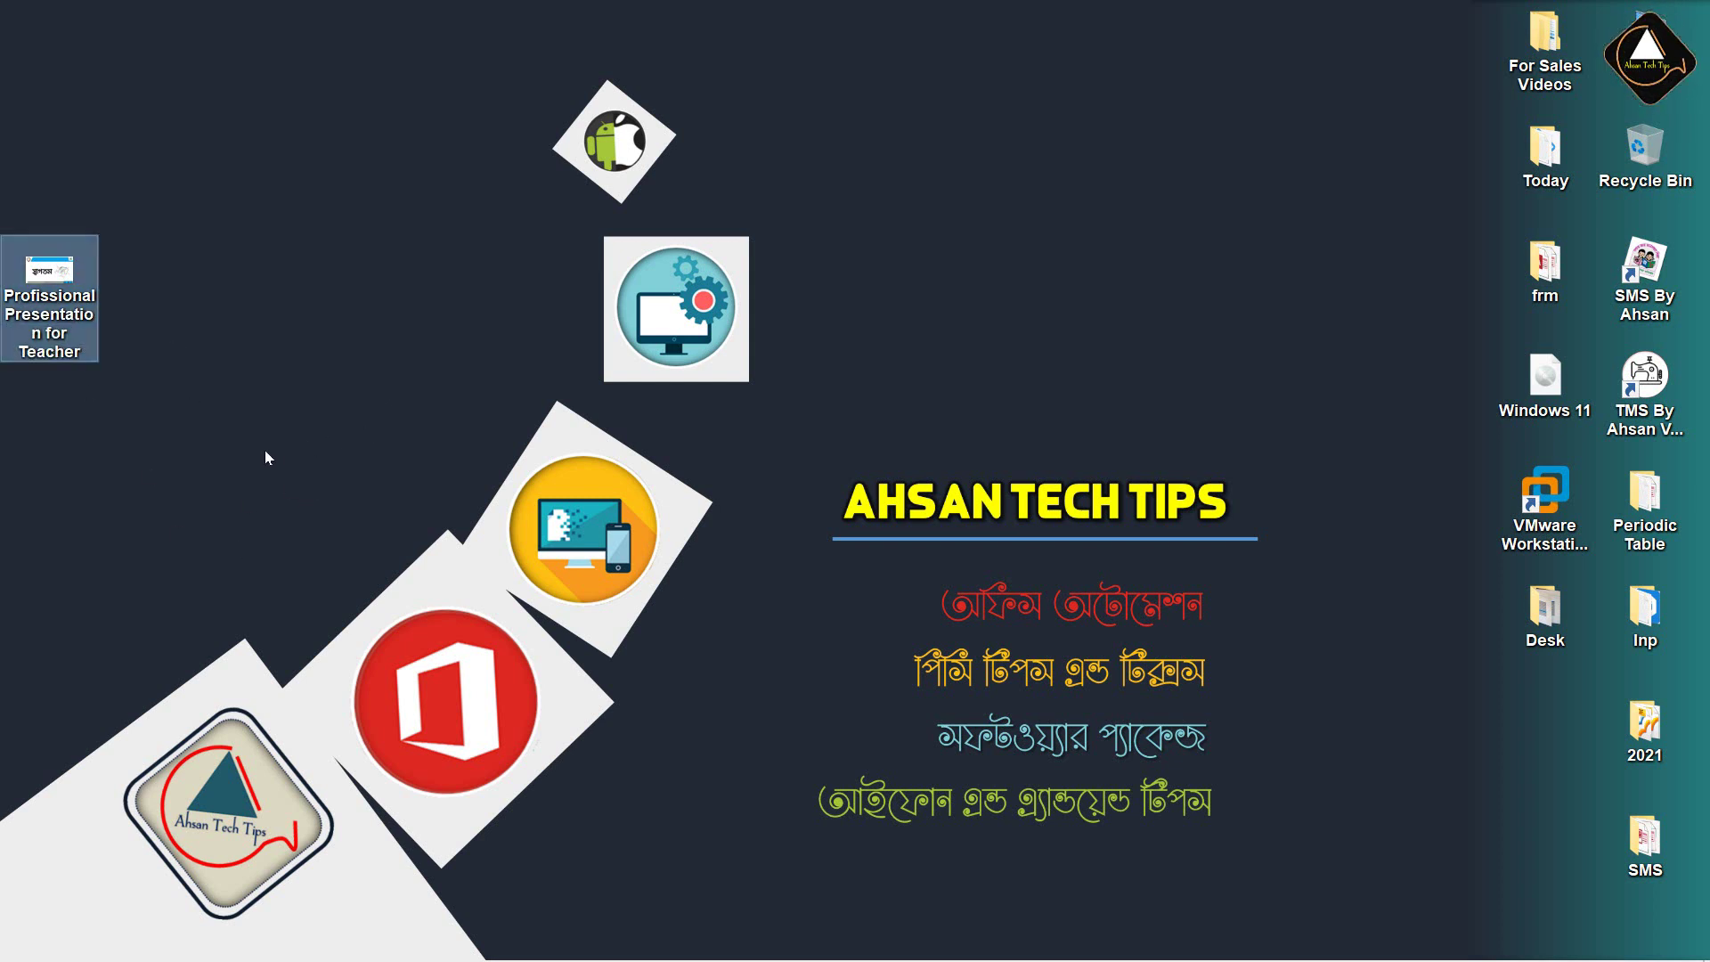
pyautogui.doubleClick(71, 302)
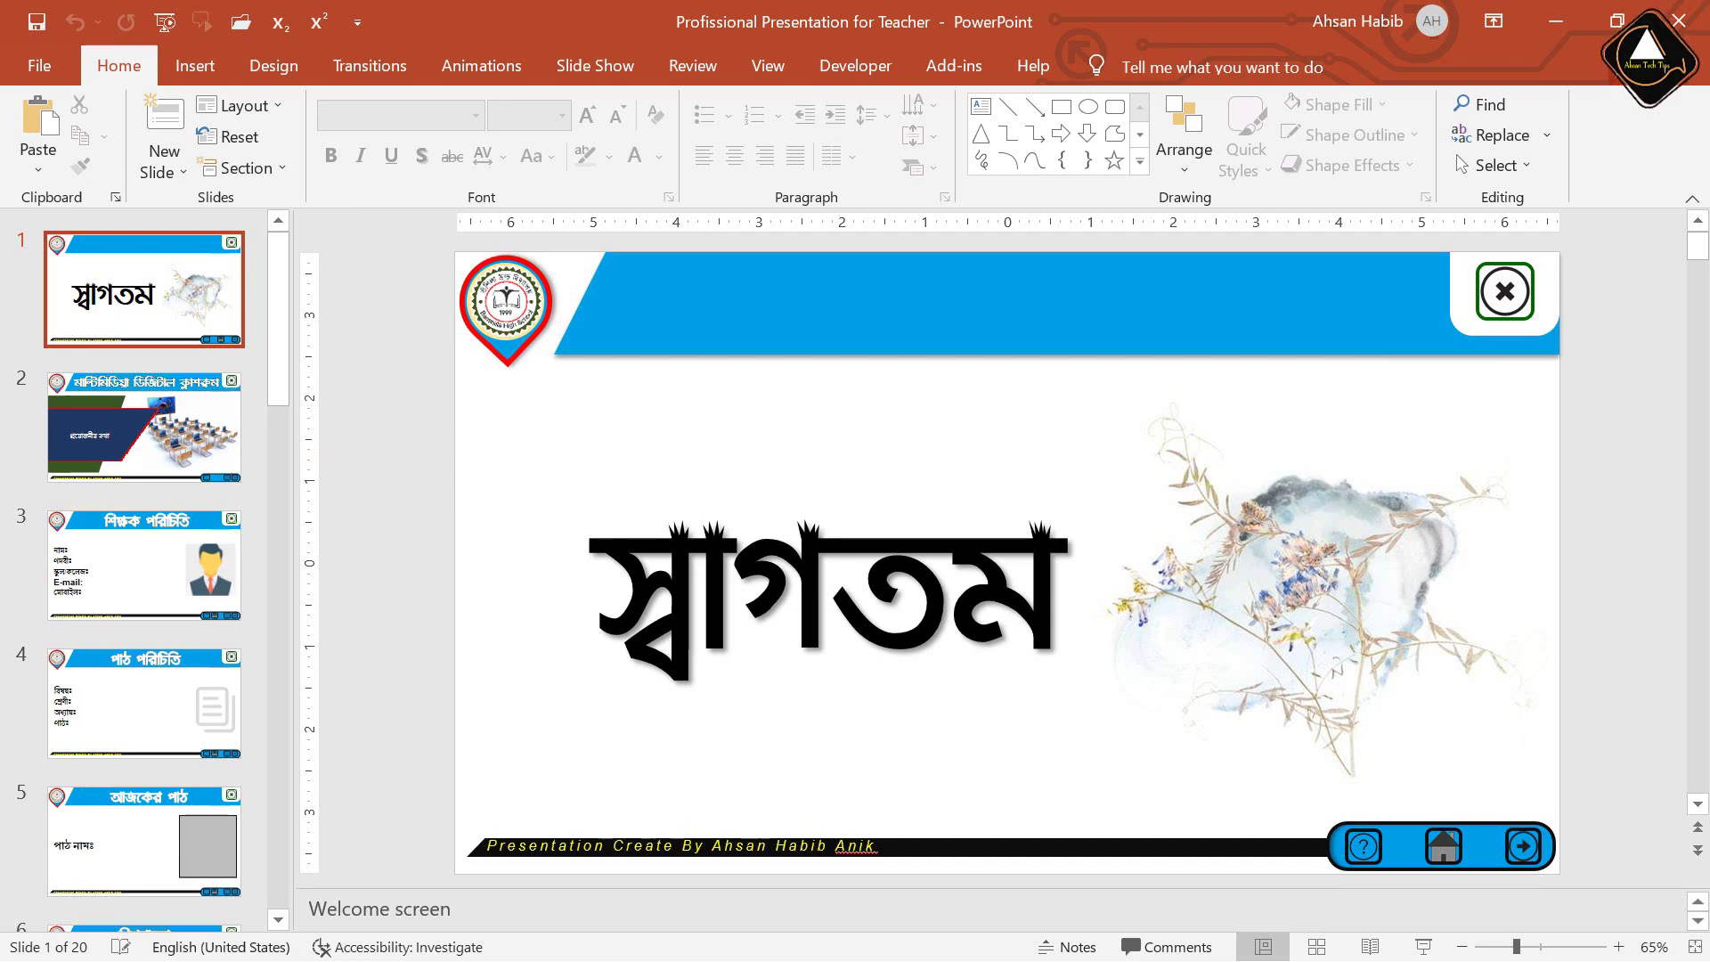
pyautogui.click(1681, 19)
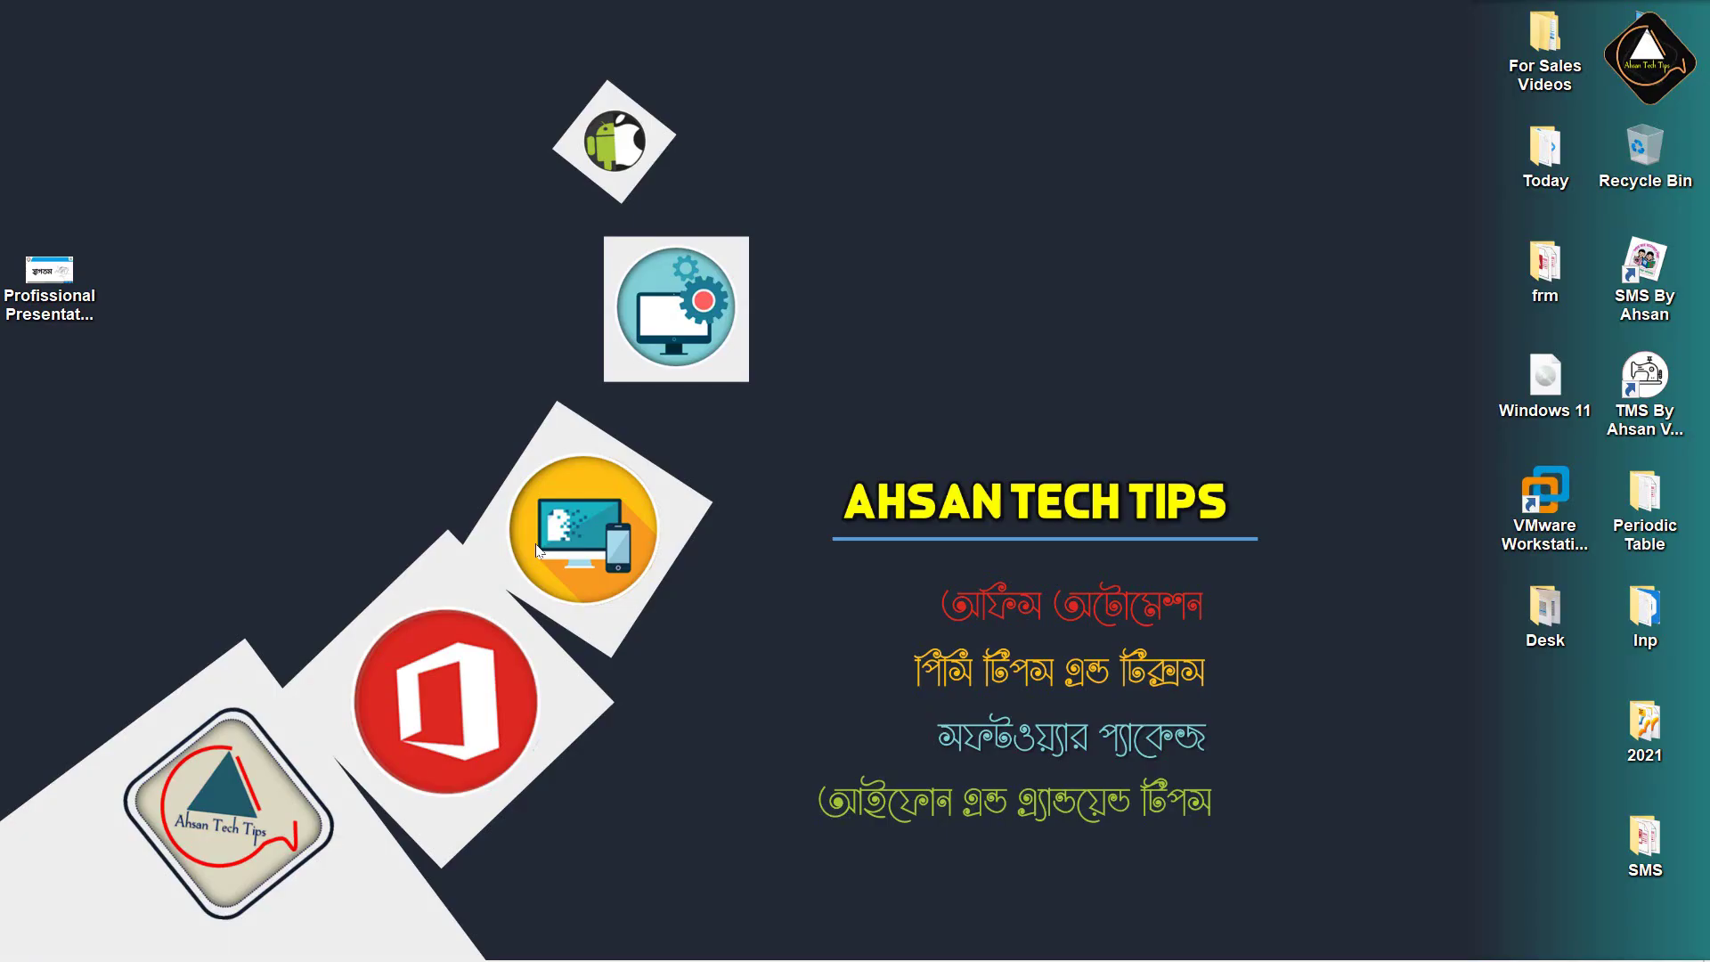